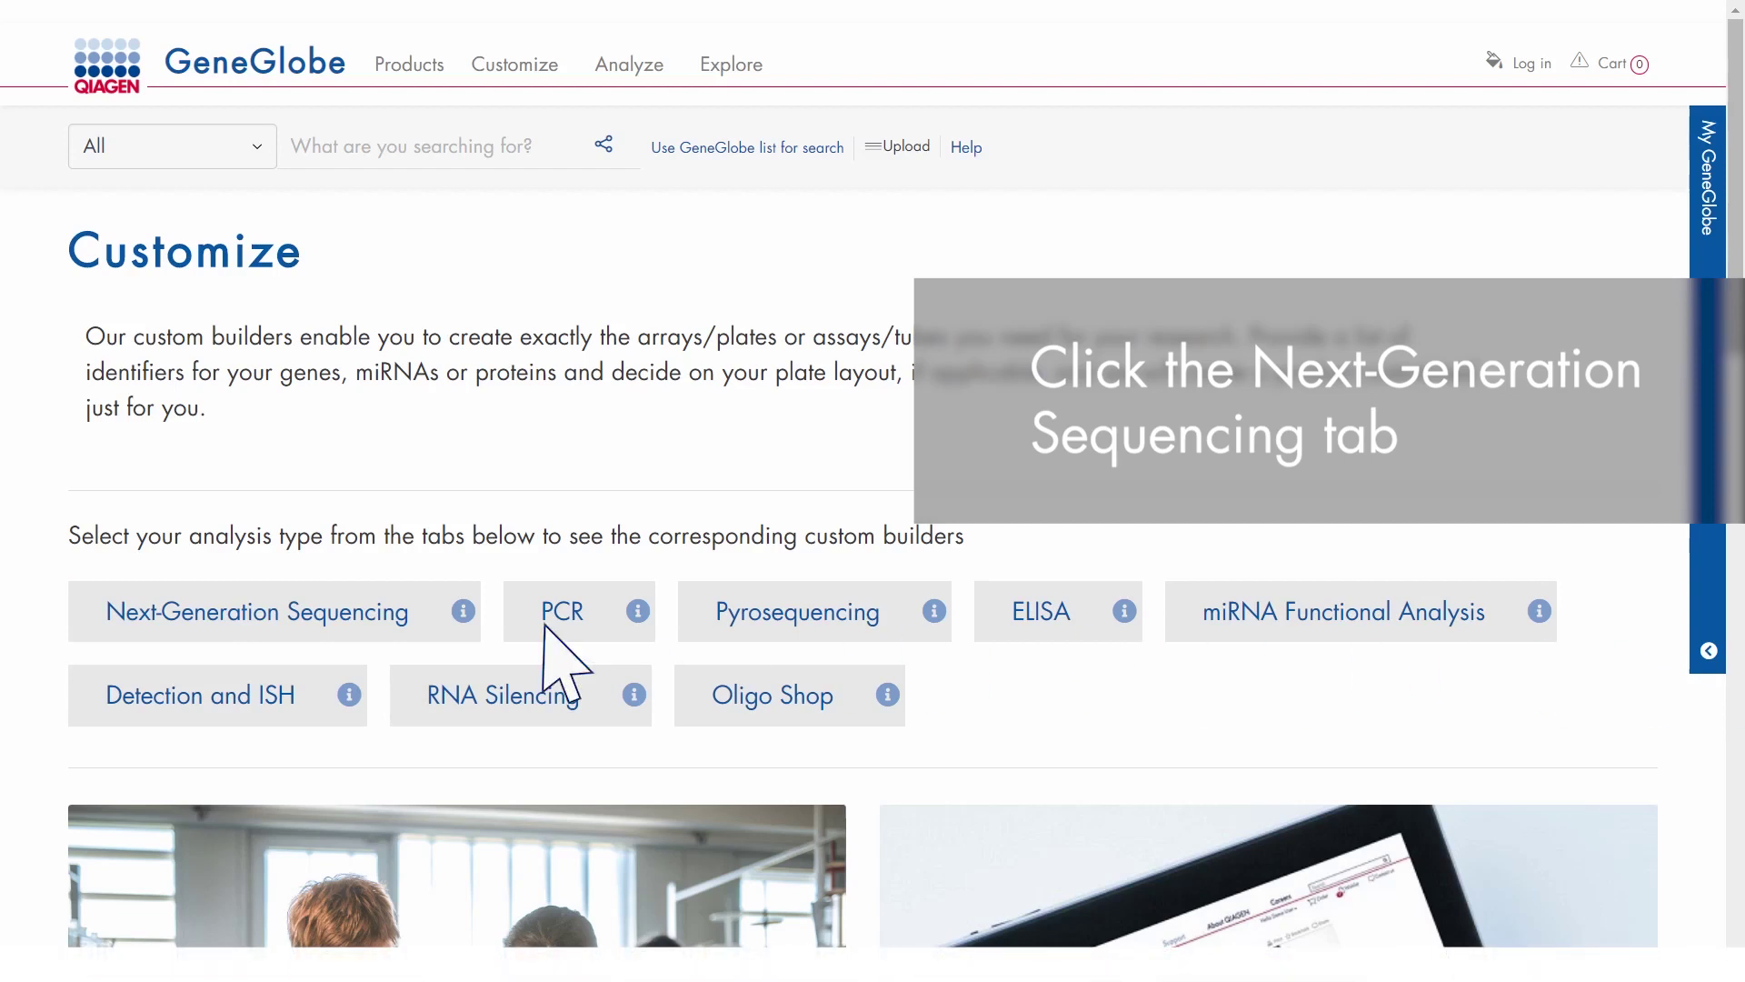
# Choose the QIAseq Targeted DNA Custom Panels builder under Next-Generation Sequencing customization
pyautogui.click(265, 624)
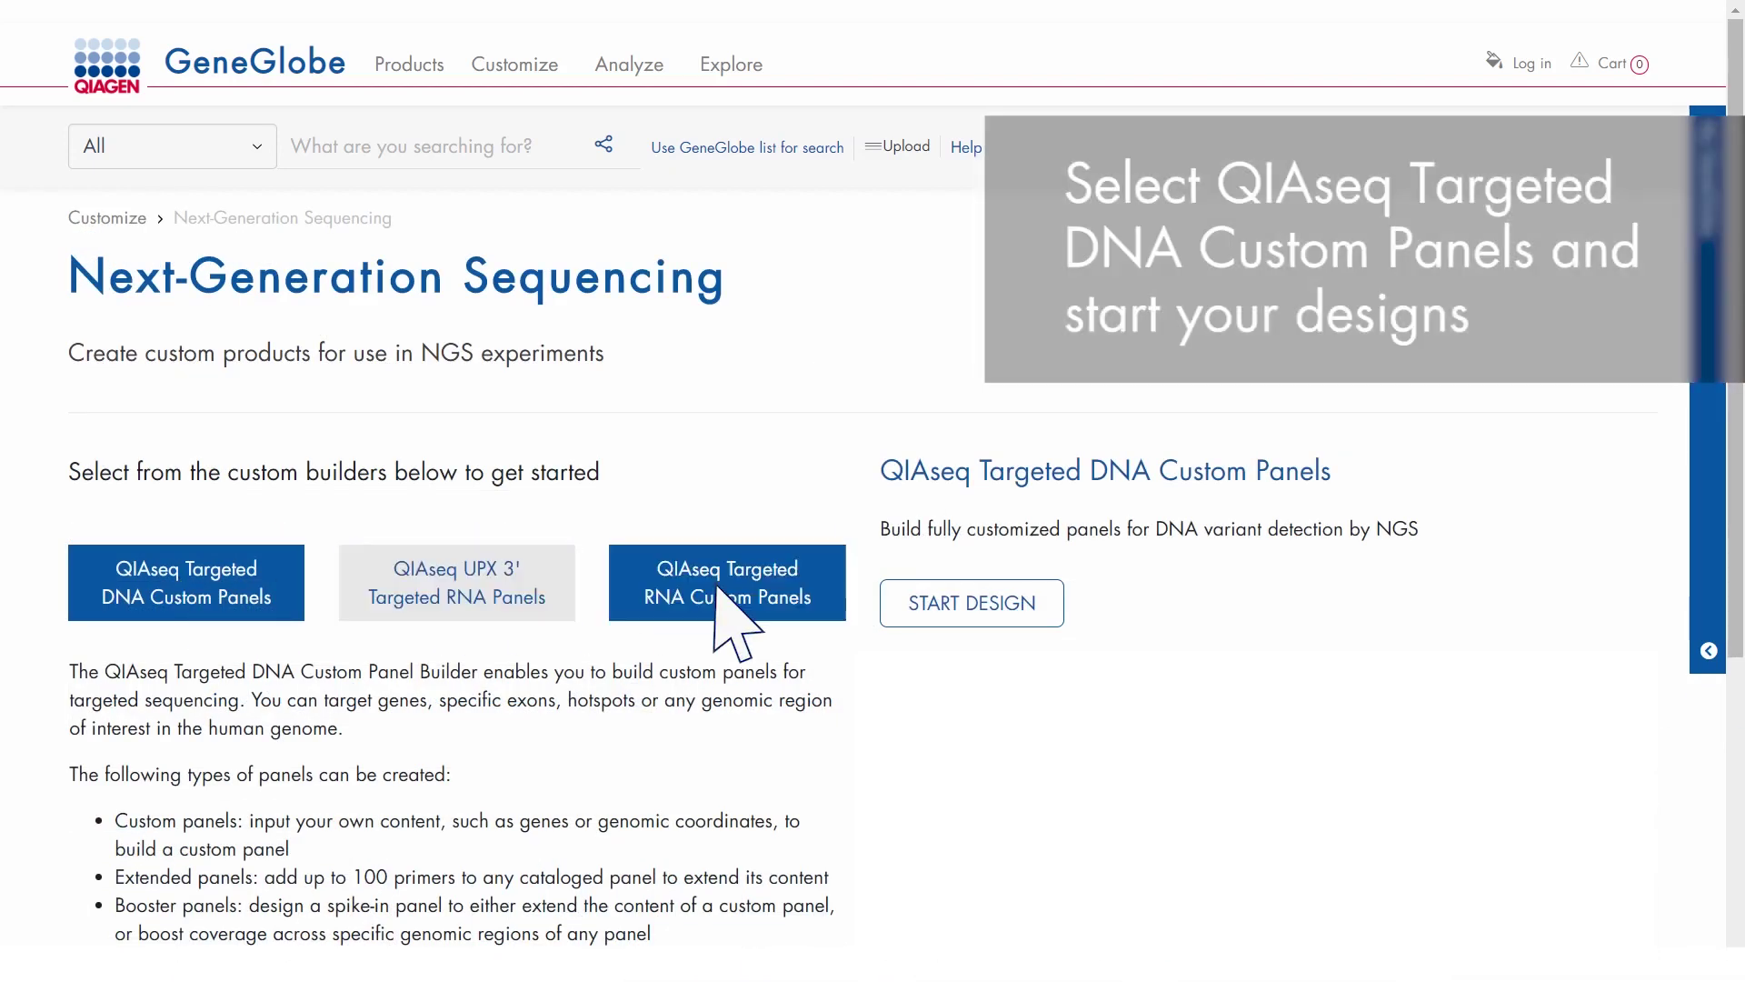
pyautogui.click(181, 582)
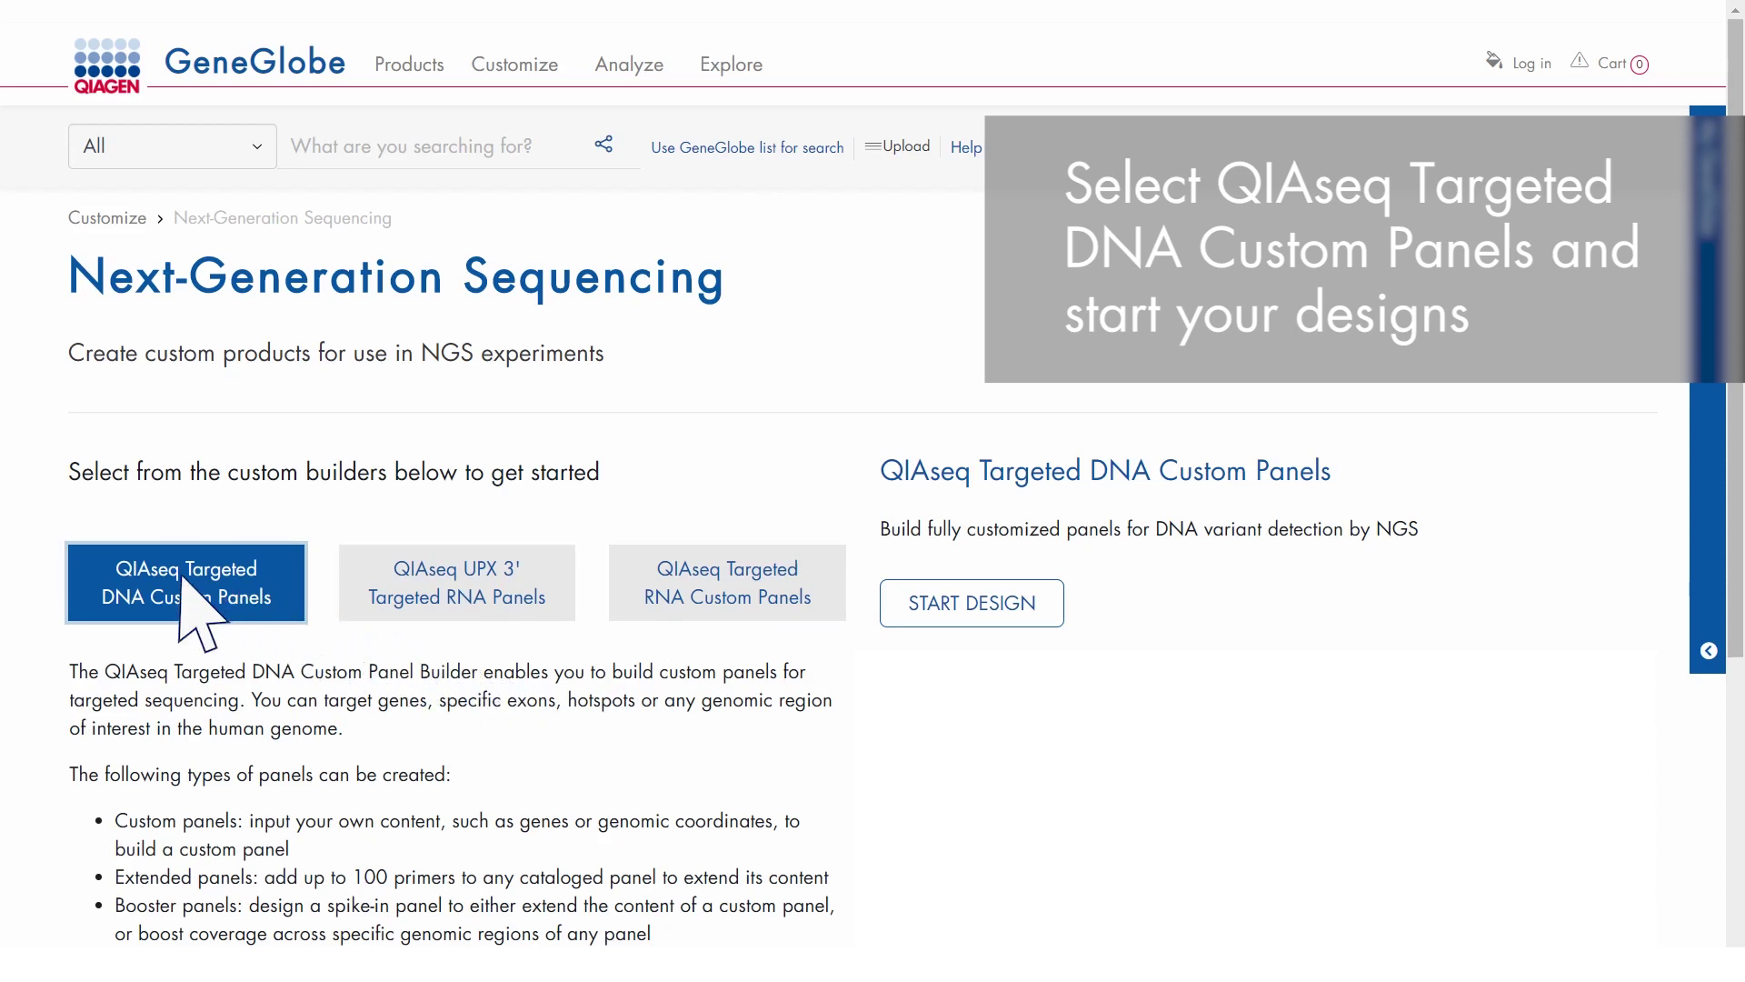
pyautogui.click(198, 619)
# Start the 'Demo Custom DNA Panel' design (description 'BRCA1, BRCA2') and add BRCA1 and BRCA2 as genes
pyautogui.click(971, 599)
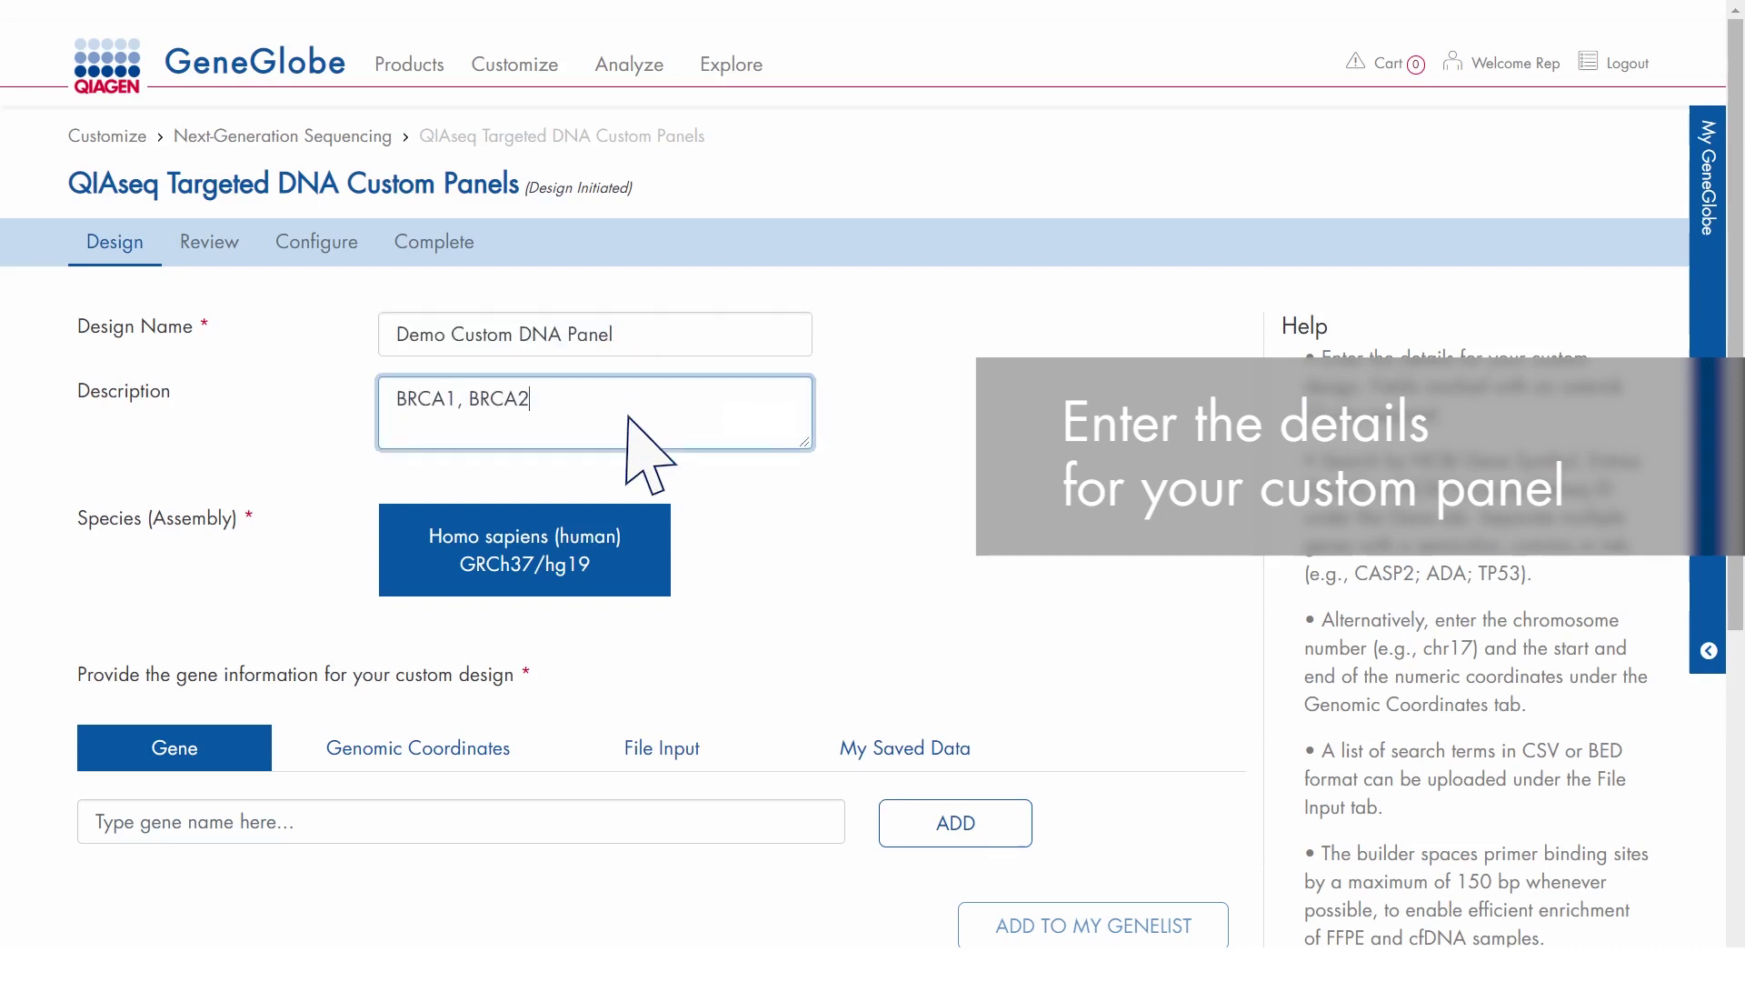
pyautogui.scroll(-5, 521, 558)
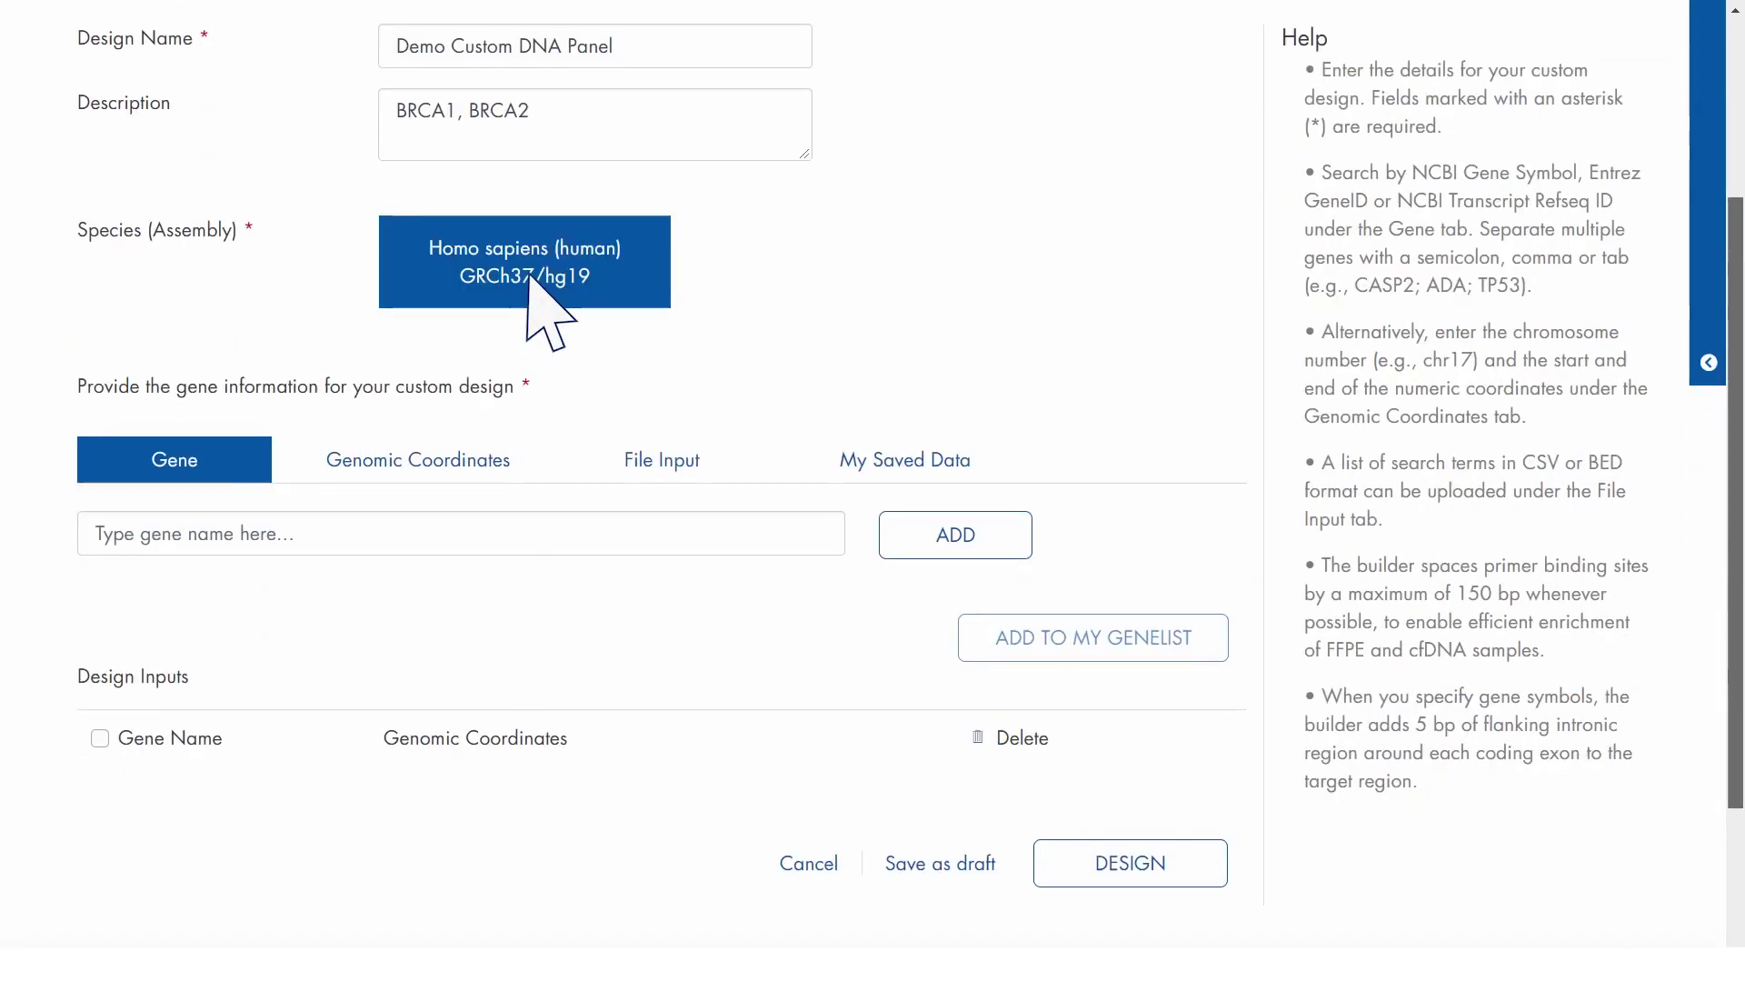
pyautogui.click(173, 262)
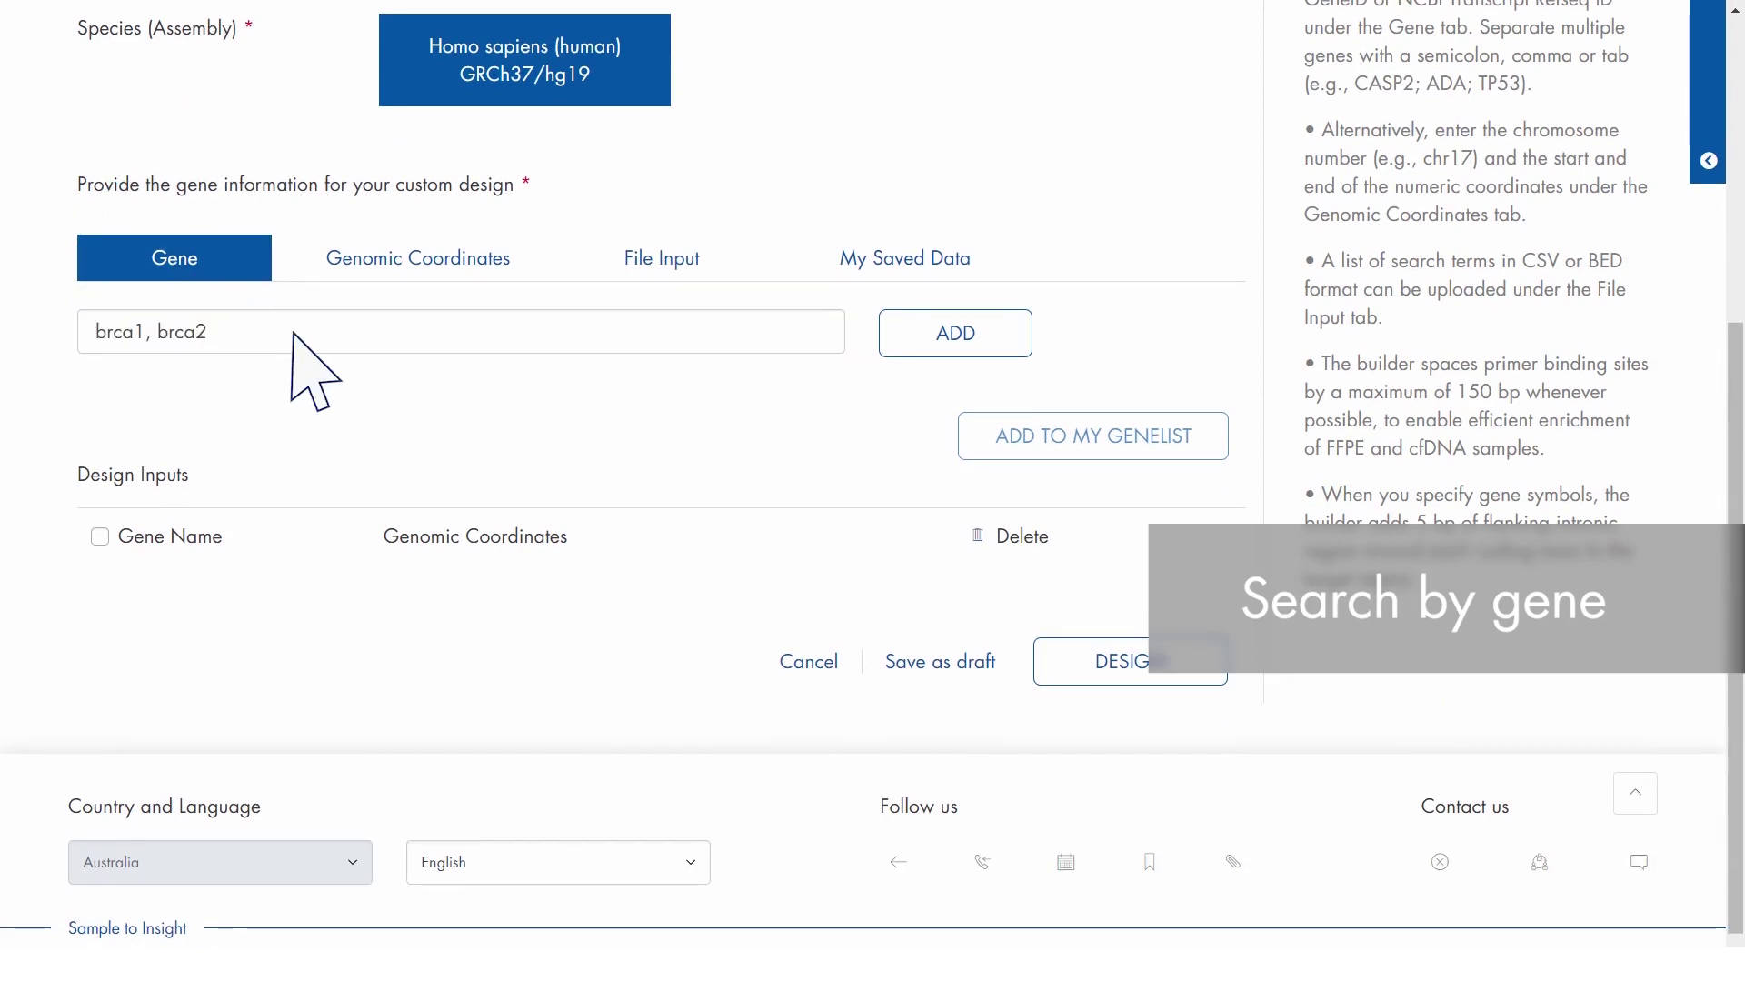
pyautogui.click(960, 344)
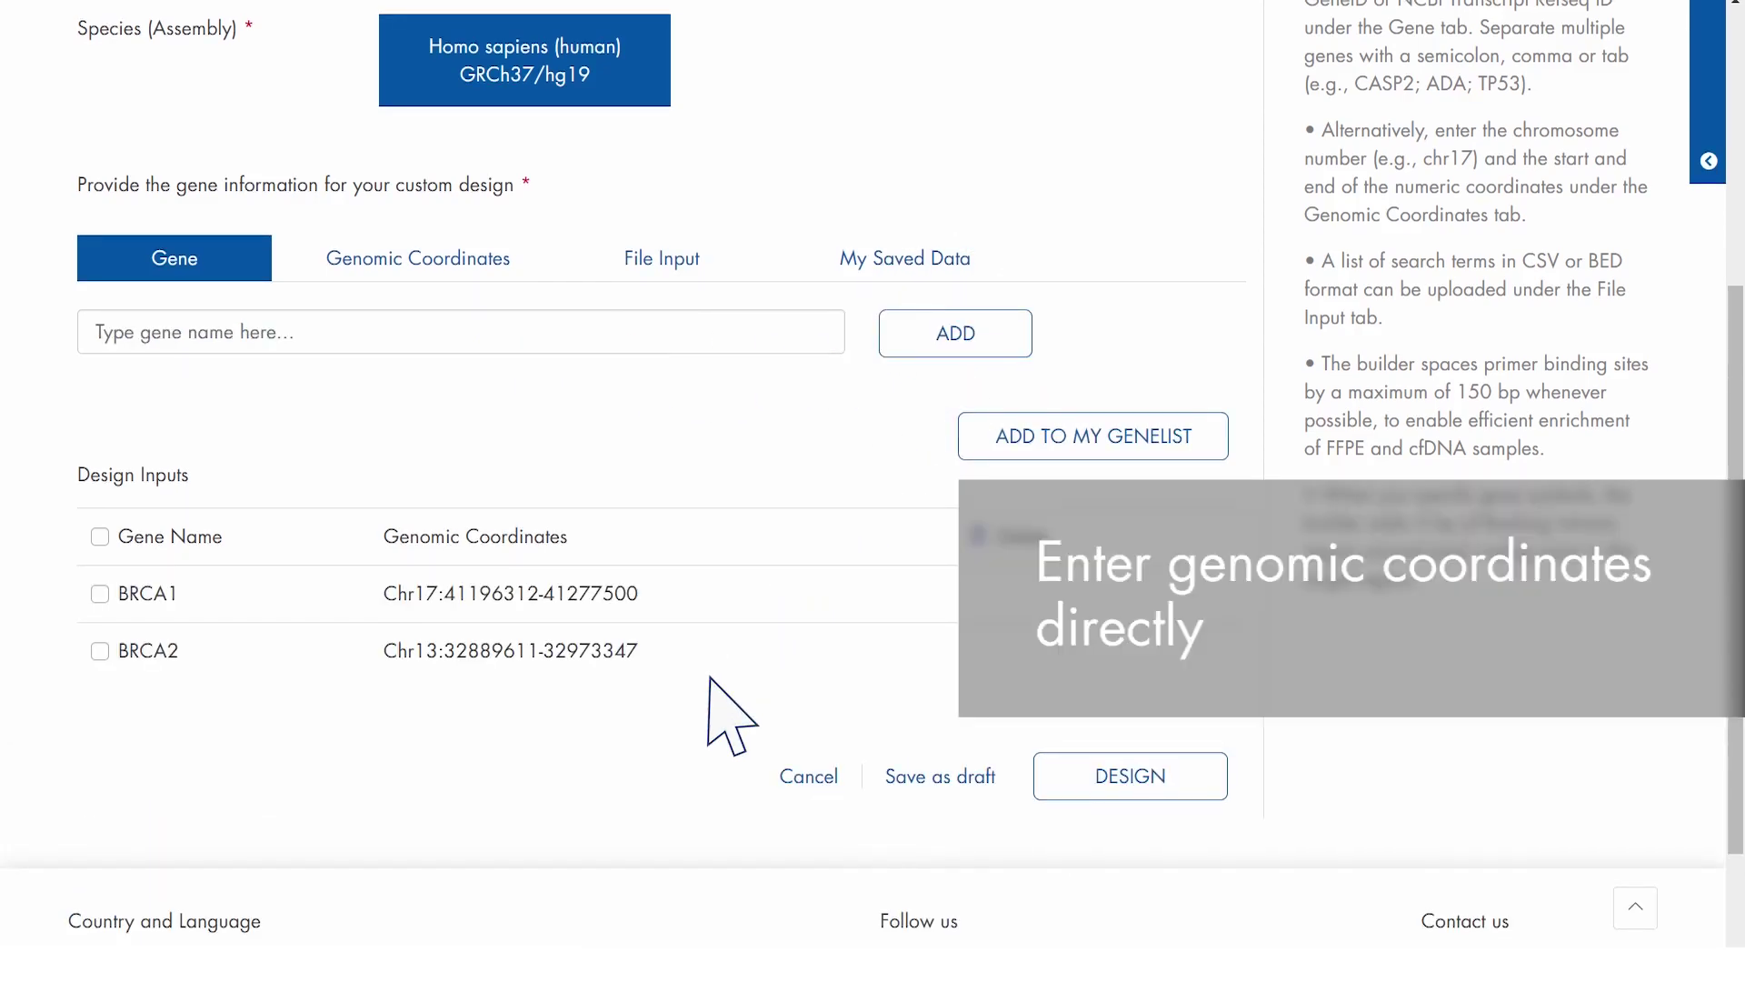
pyautogui.click(406, 270)
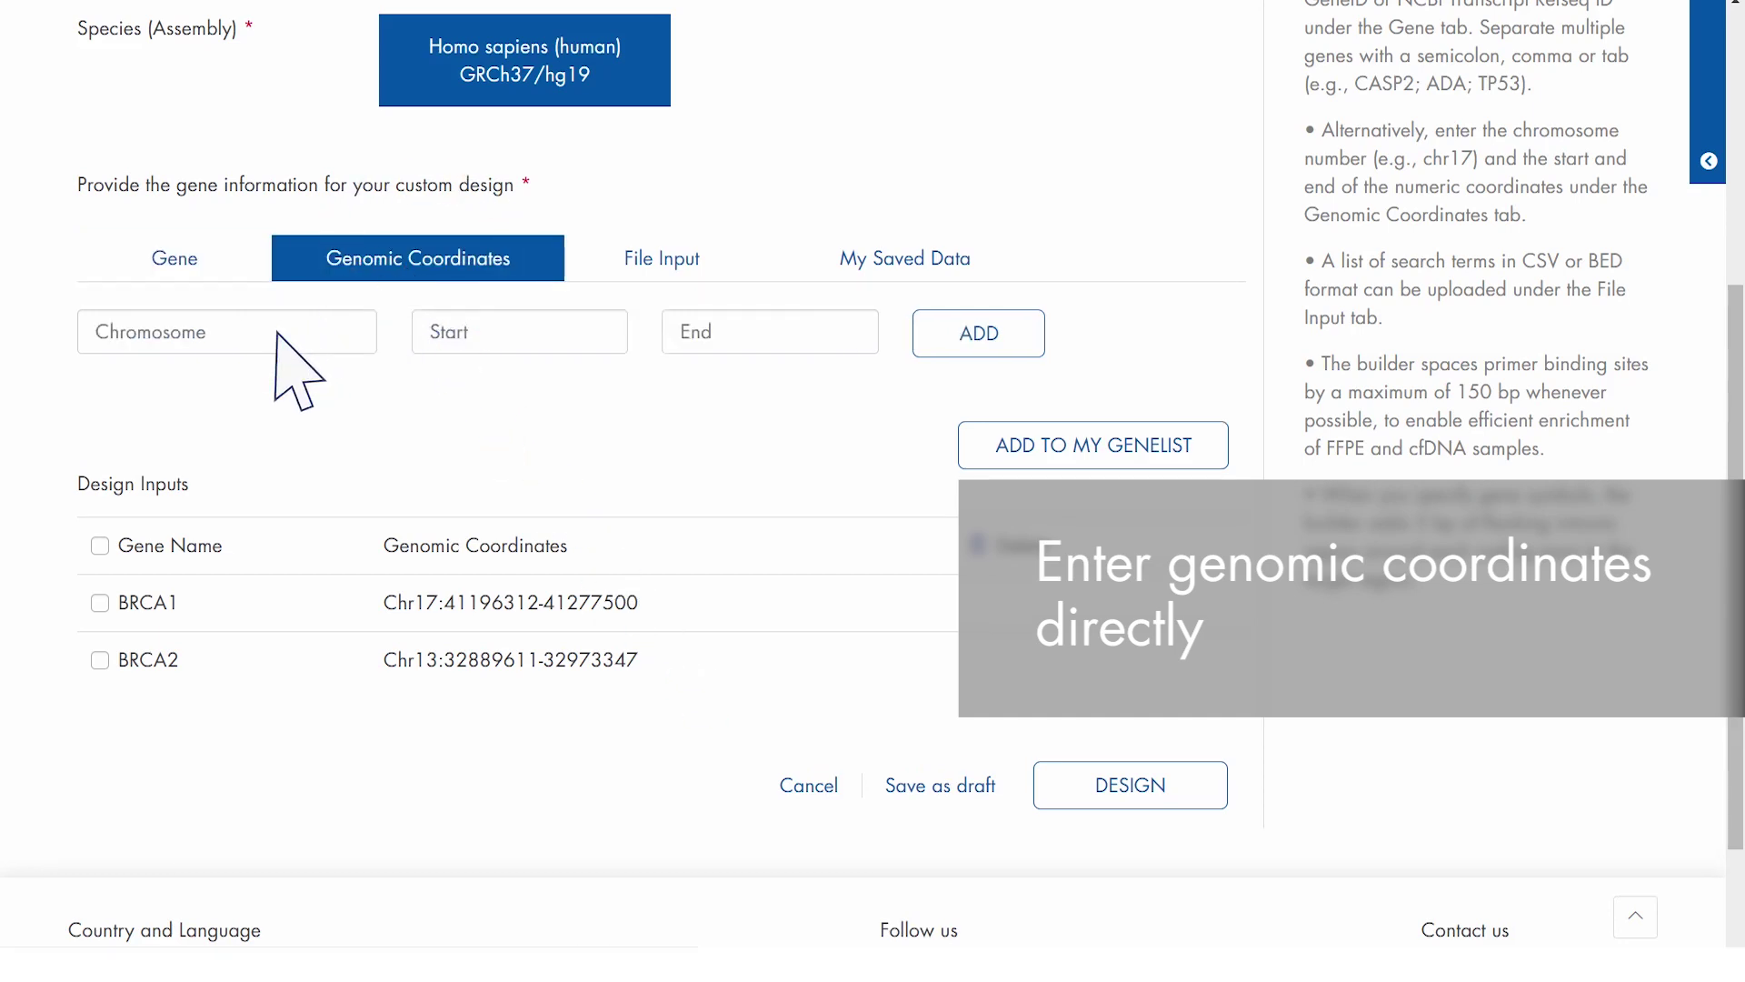
pyautogui.click(277, 332)
pyautogui.write('chr2')
pyautogui.click(521, 341)
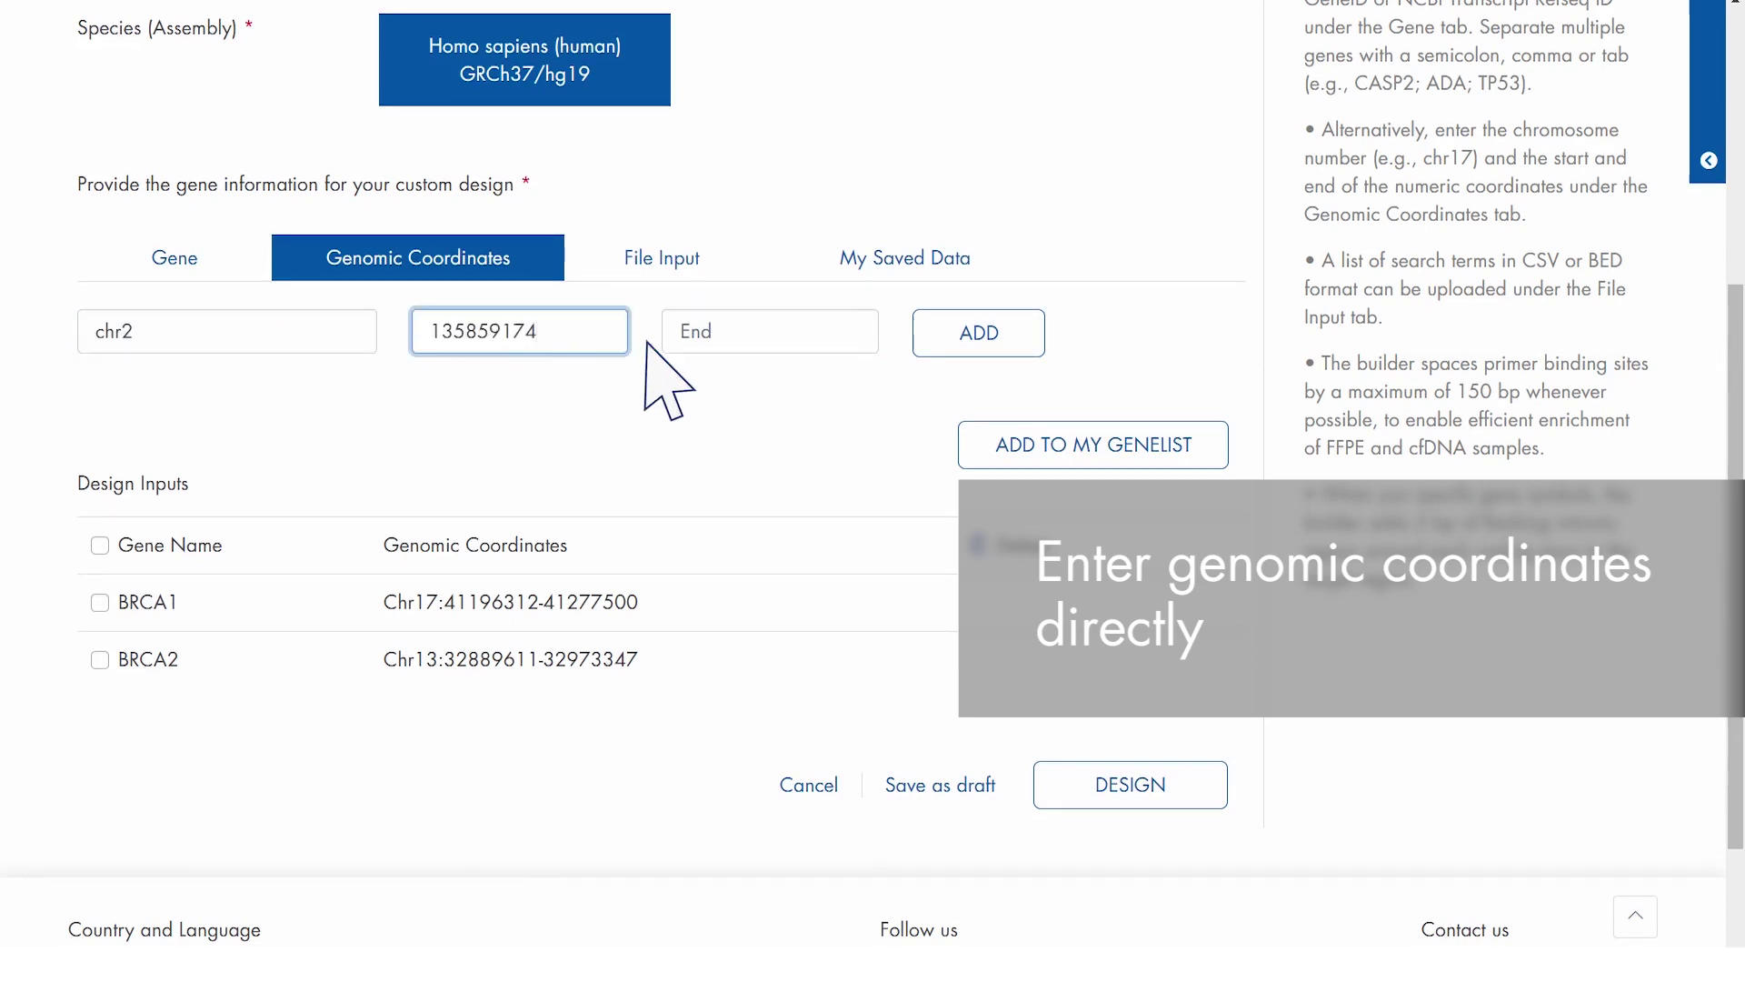
pyautogui.click(771, 337)
pyautogui.write('135859194')
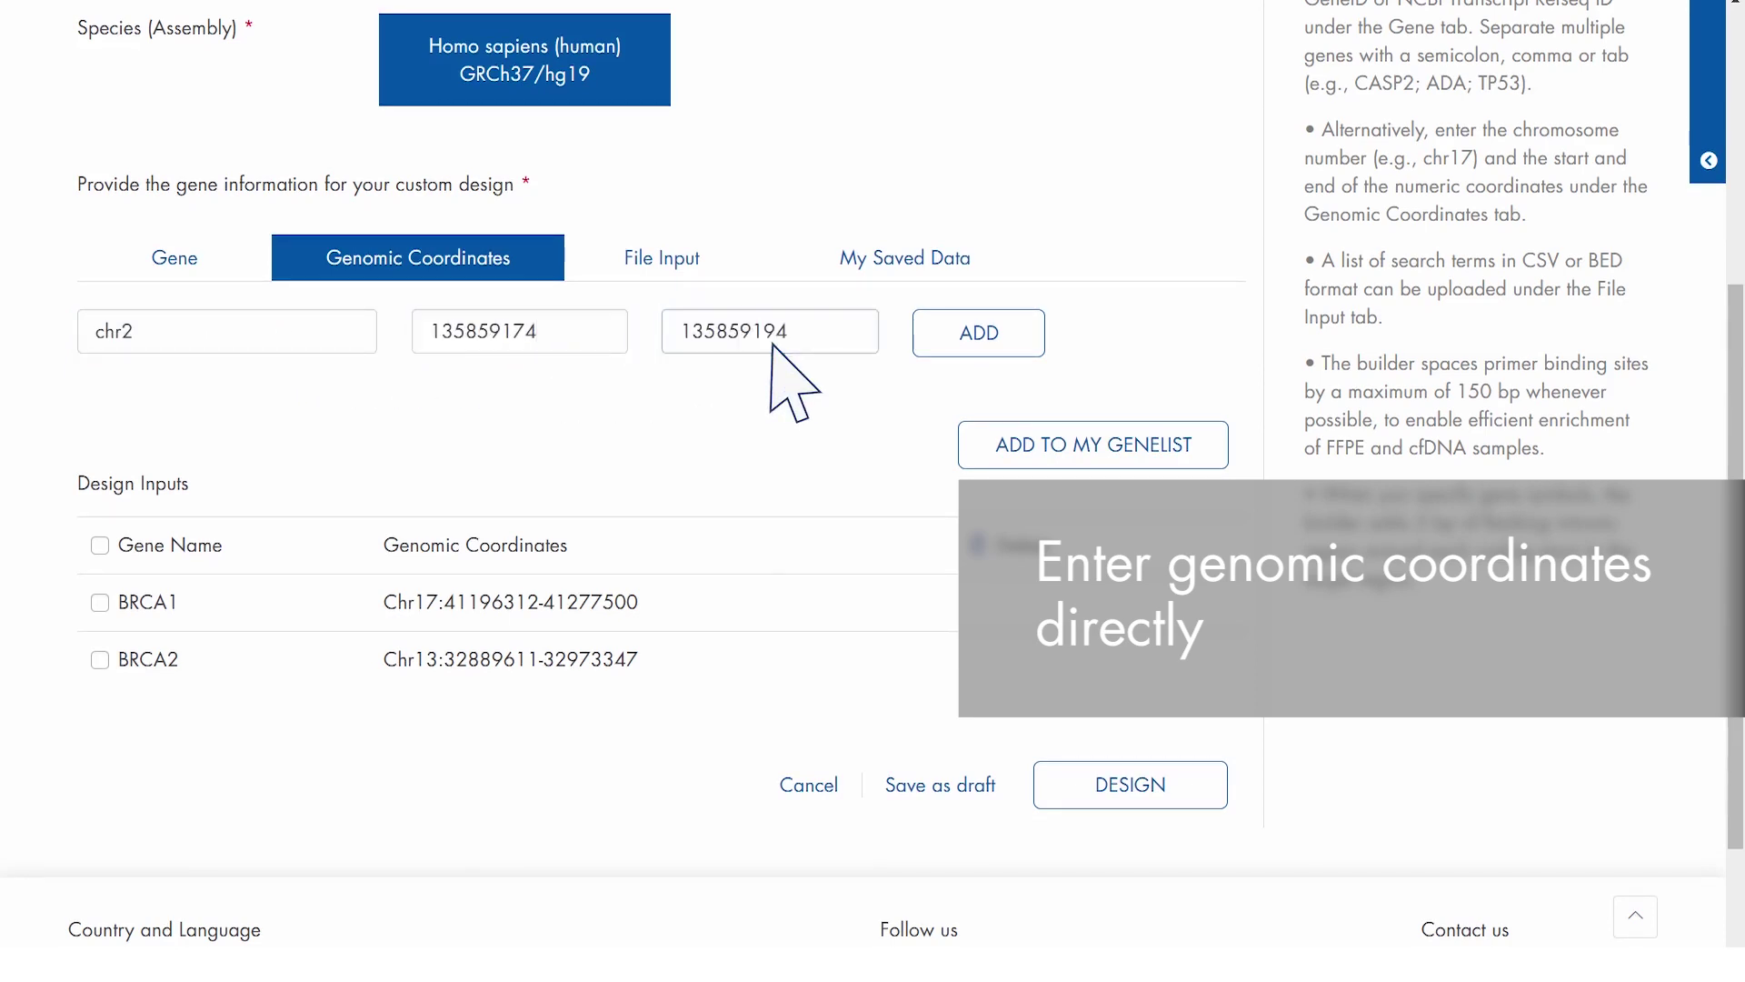
pyautogui.click(976, 344)
pyautogui.click(978, 346)
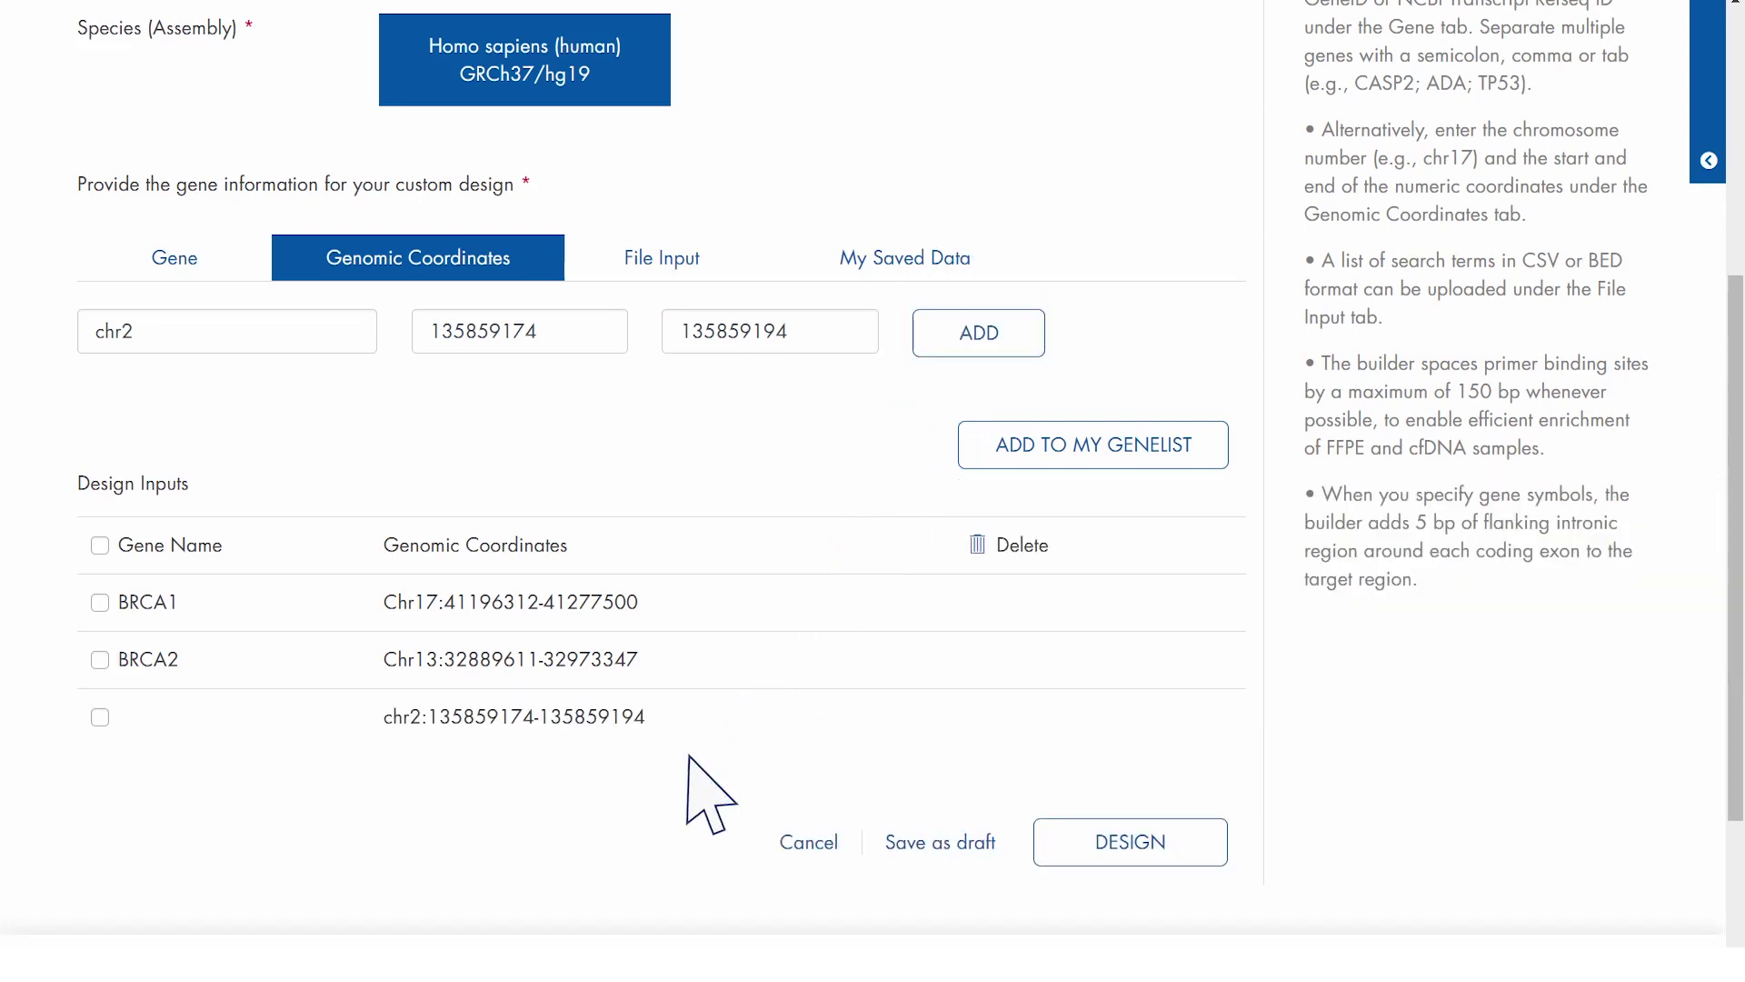
# Upload 'Gene list for custom DNA panel.csv', adding ATM, PTEN, TP53, MLH1 and EPCAM
pyautogui.click(671, 264)
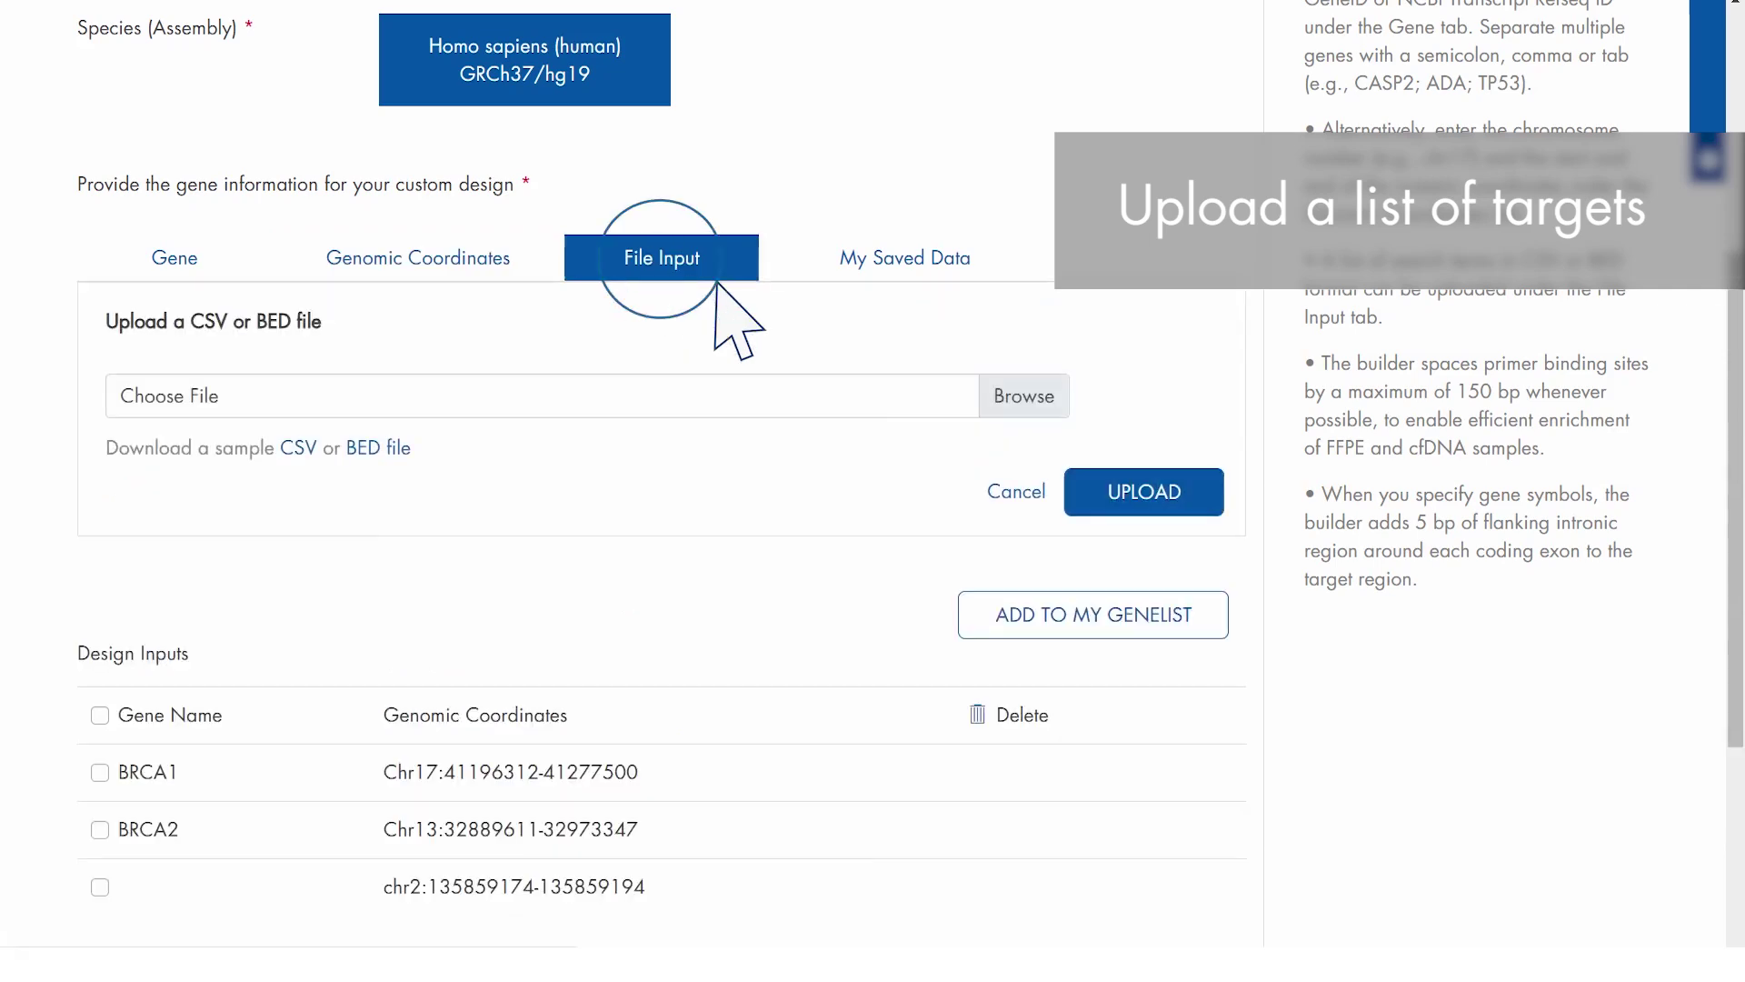
pyautogui.click(1033, 399)
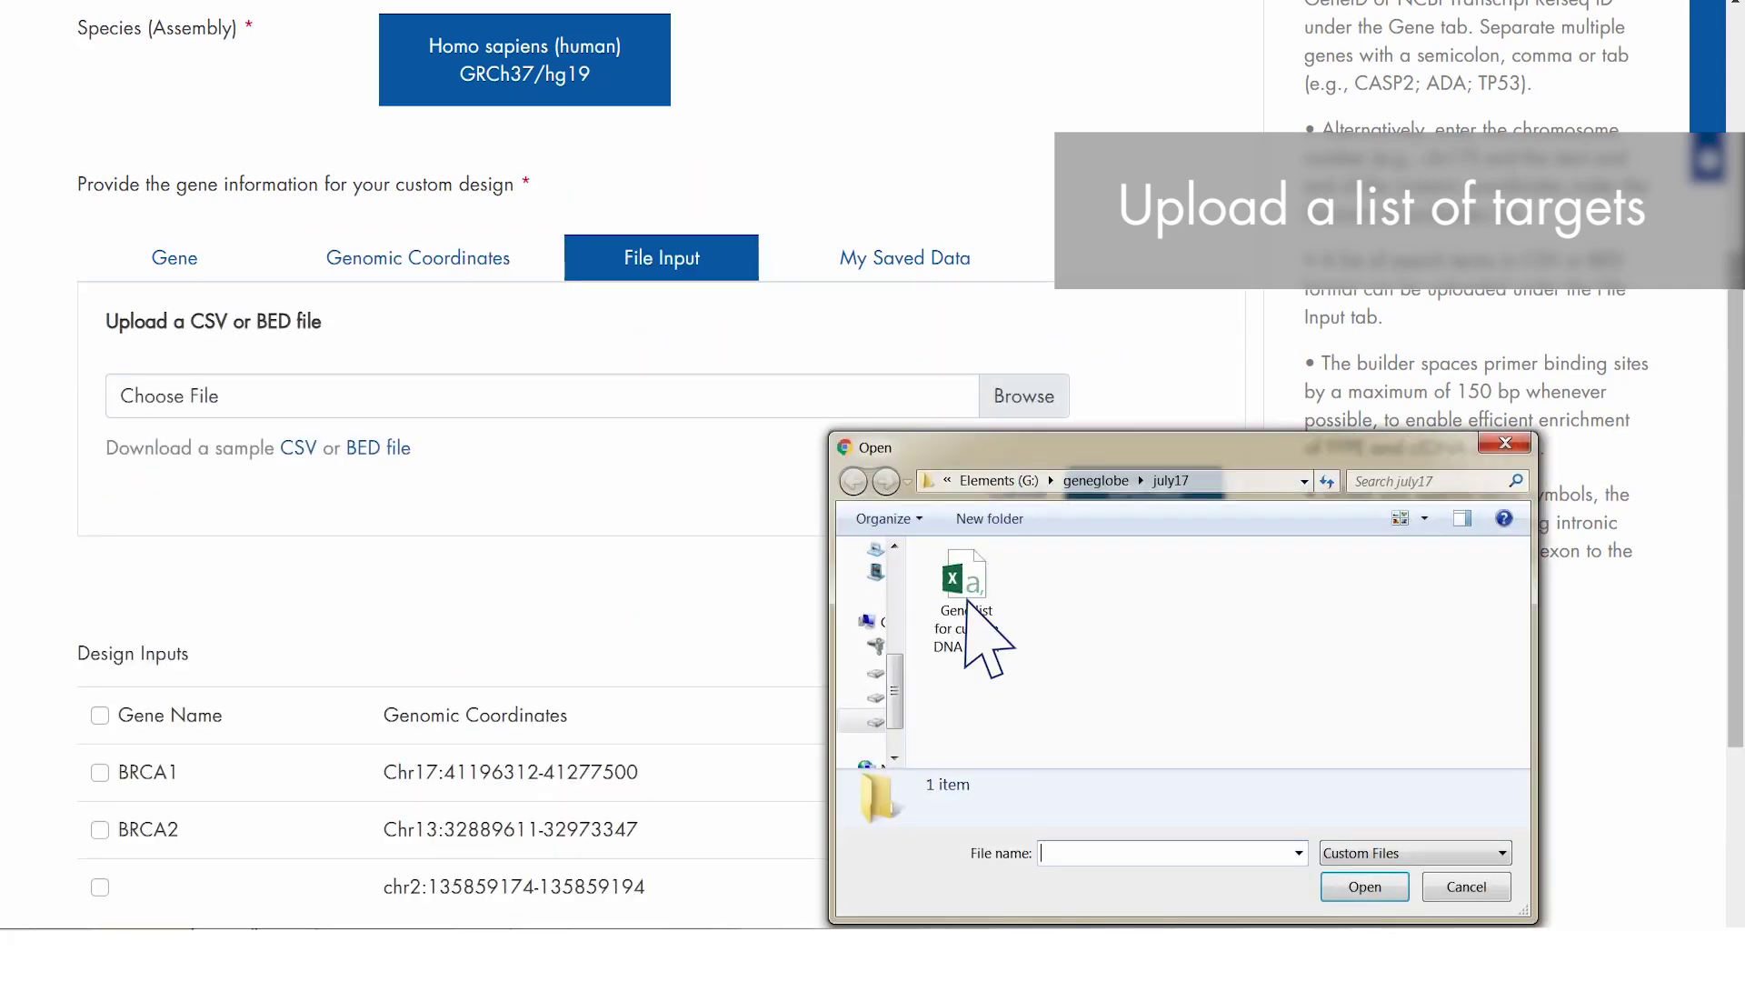
pyautogui.click(966, 586)
pyautogui.click(1363, 887)
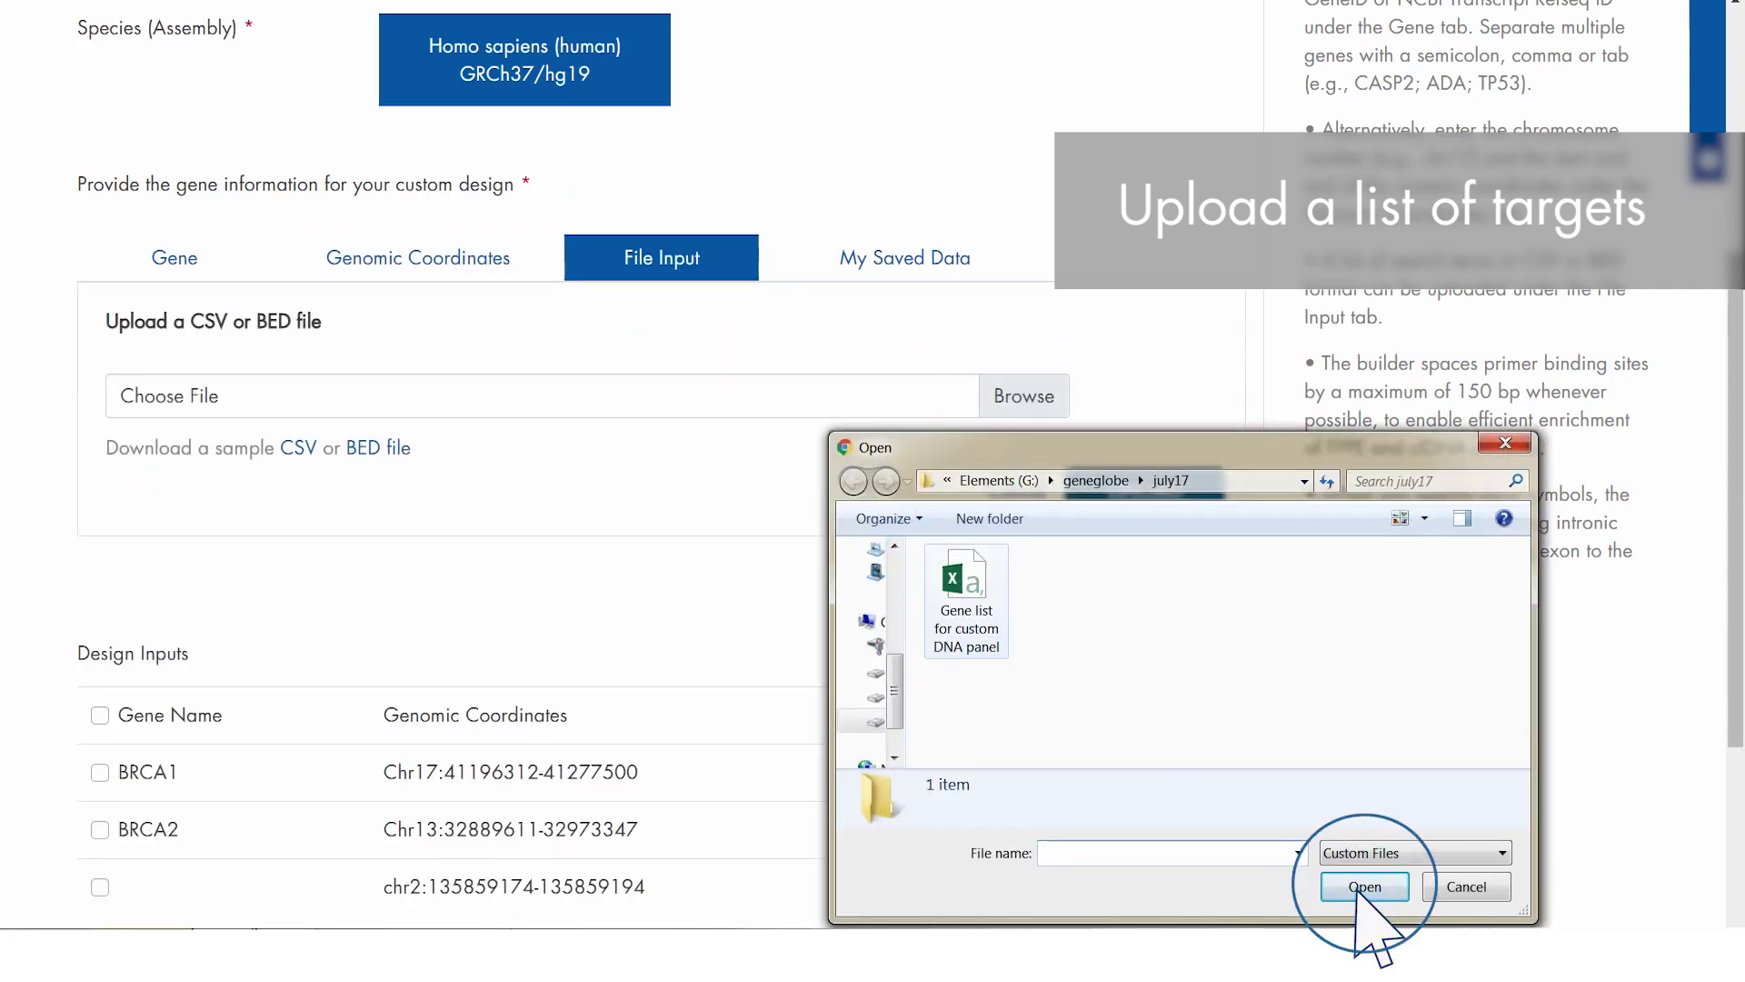
pyautogui.click(1155, 498)
pyautogui.scroll(-2, 1041, 582)
pyautogui.scroll(-3, 1041, 582)
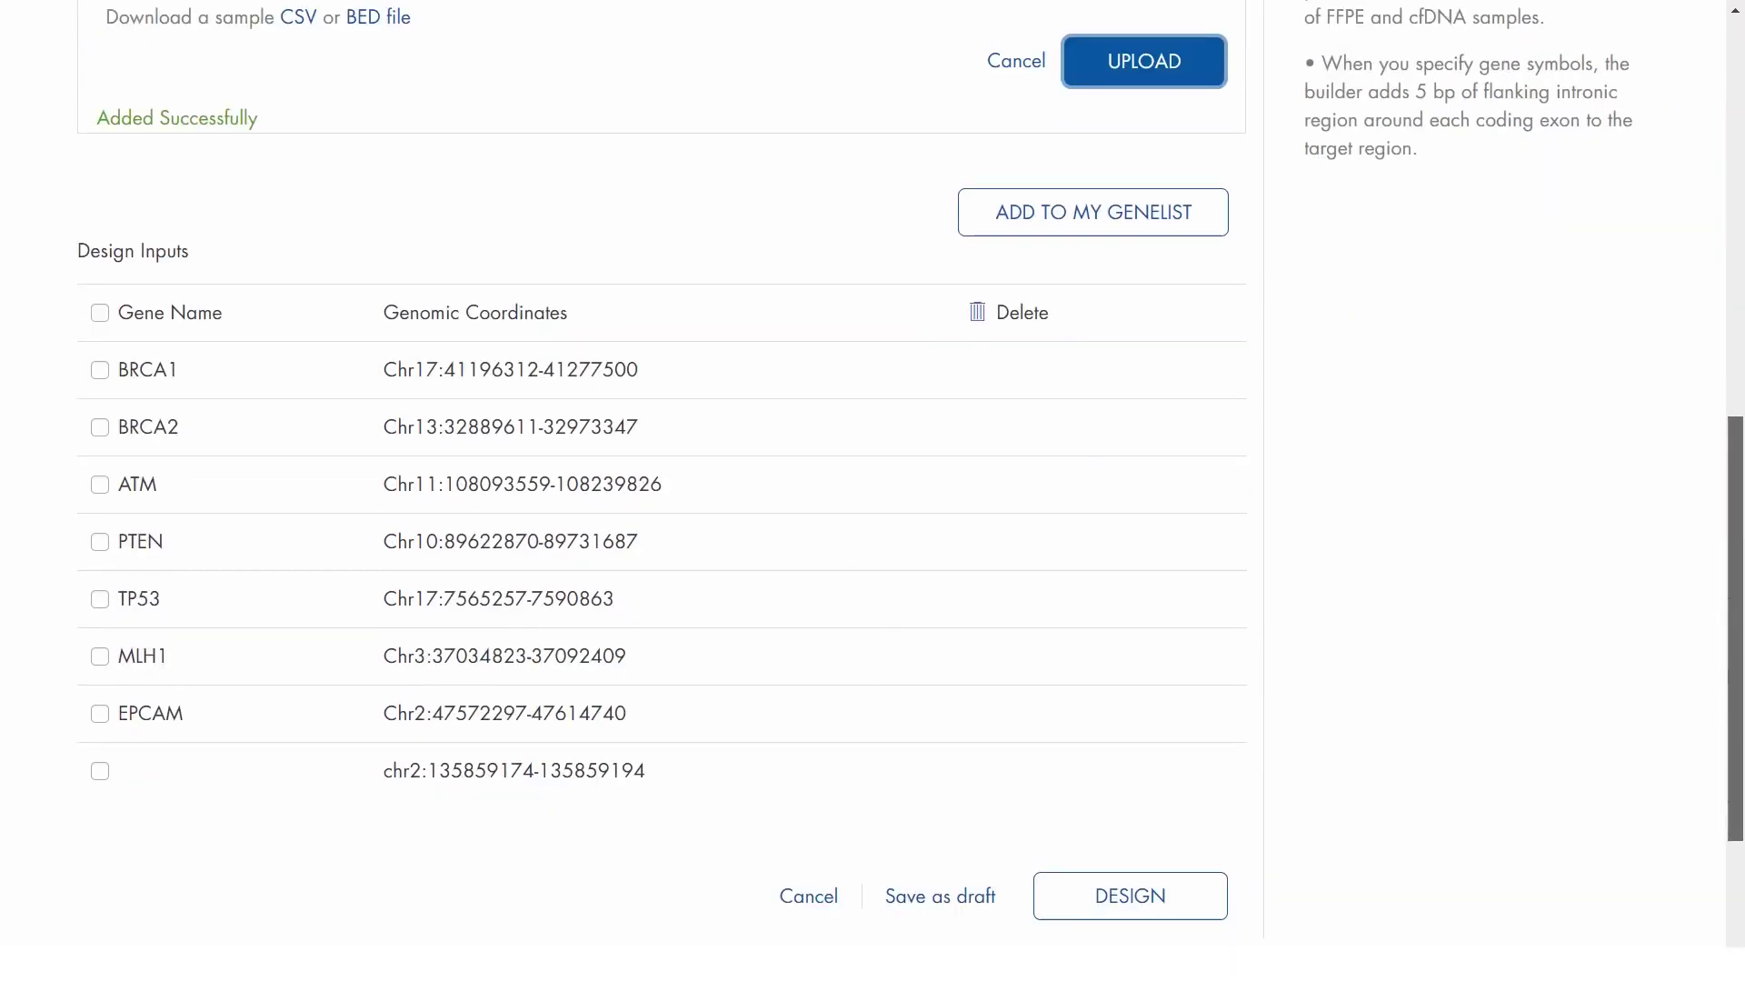
pyautogui.scroll(2, 1041, 582)
pyautogui.scroll(3, 798, 565)
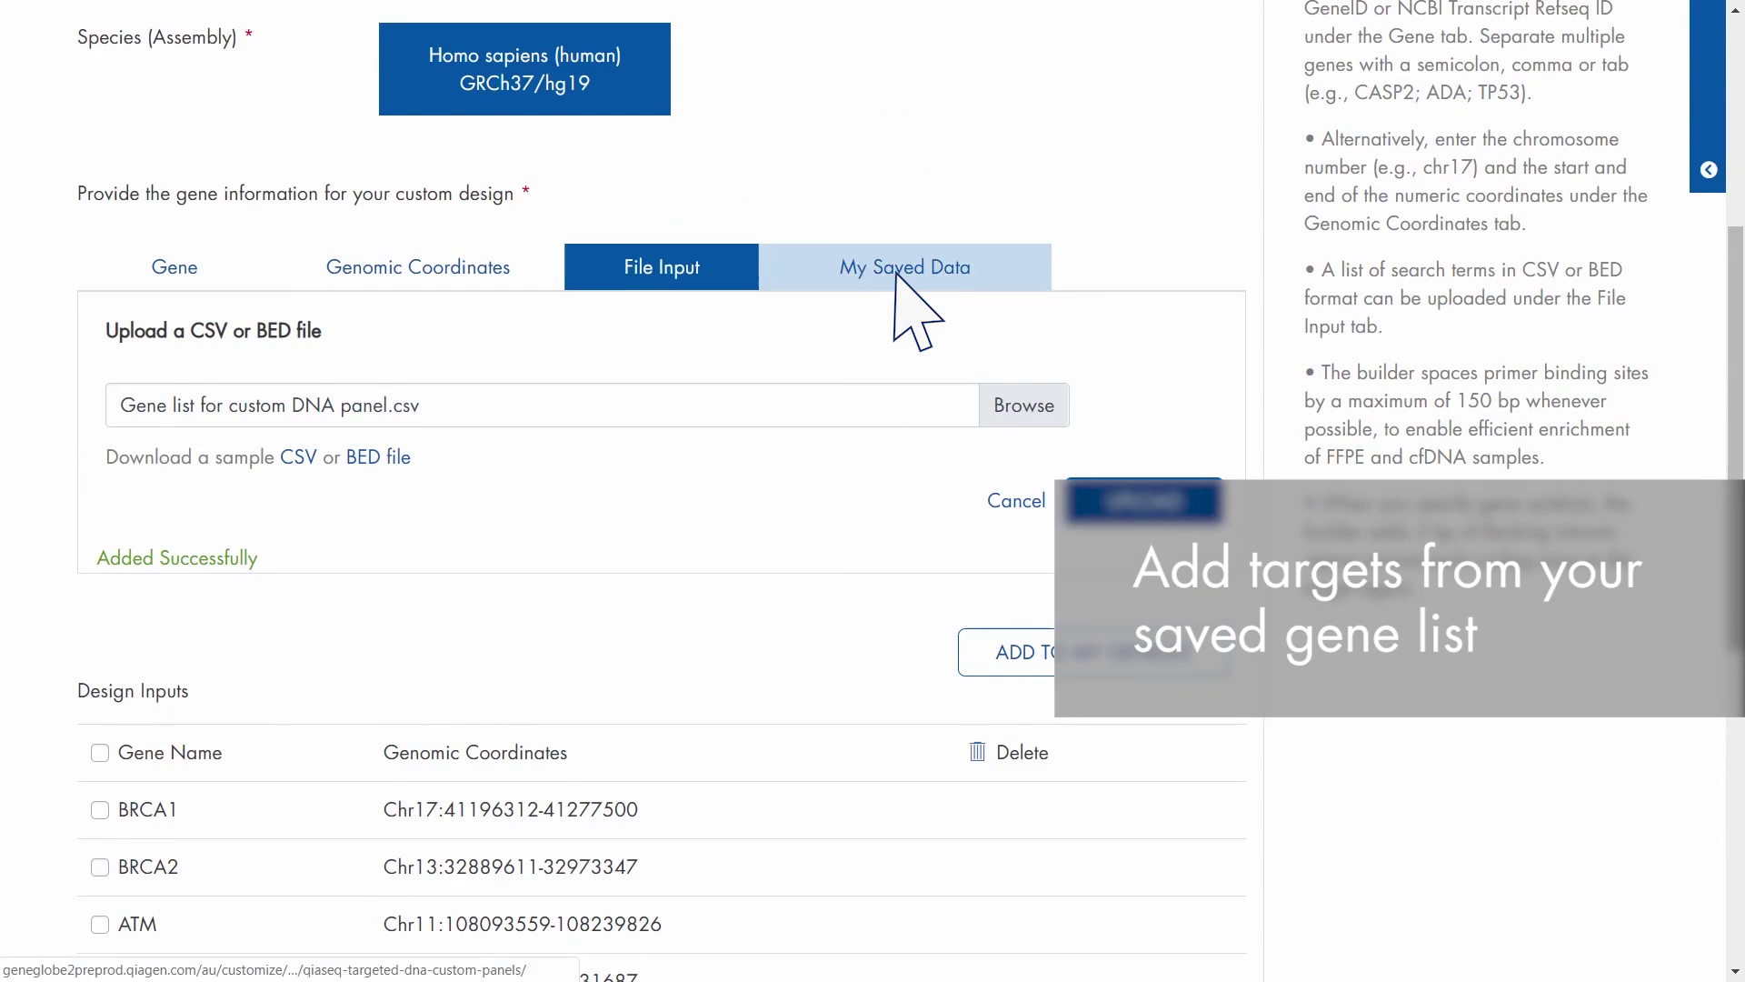
# Add the saved 'Demo gene list' genes (RAD21, WAS, GATA1, SMC3, PRF1) to the inputs
pyautogui.click(901, 277)
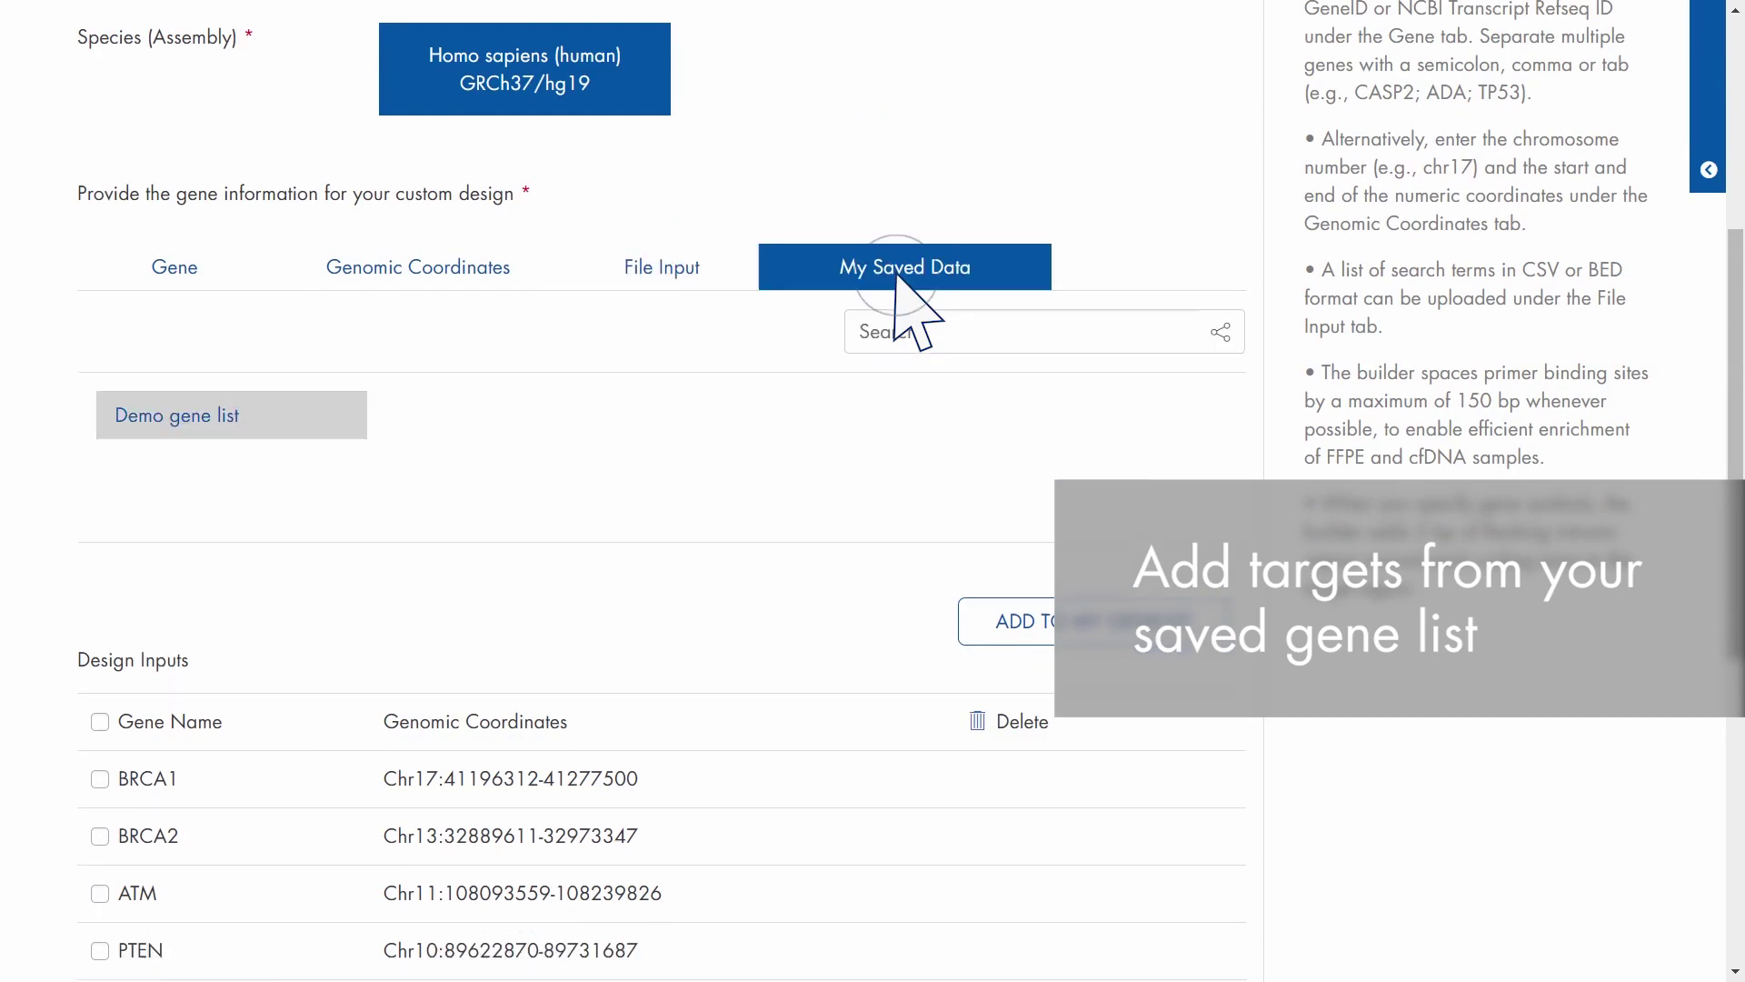
pyautogui.click(227, 416)
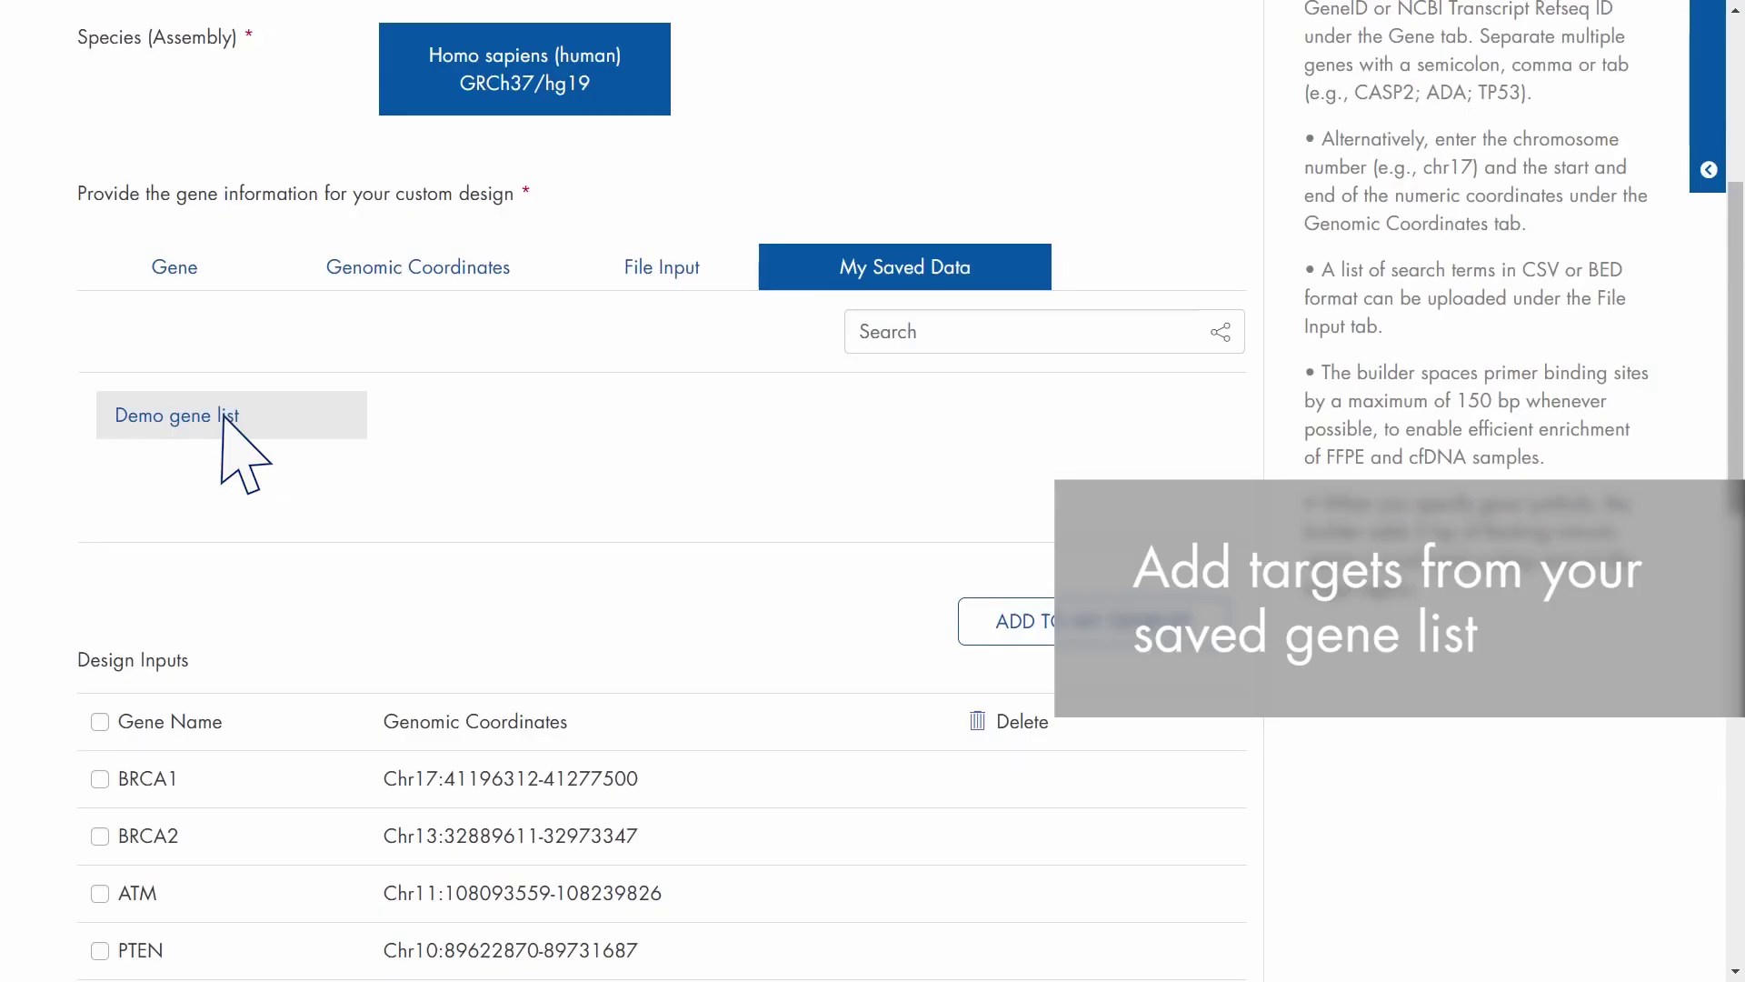
pyautogui.scroll(-5, 826, 818)
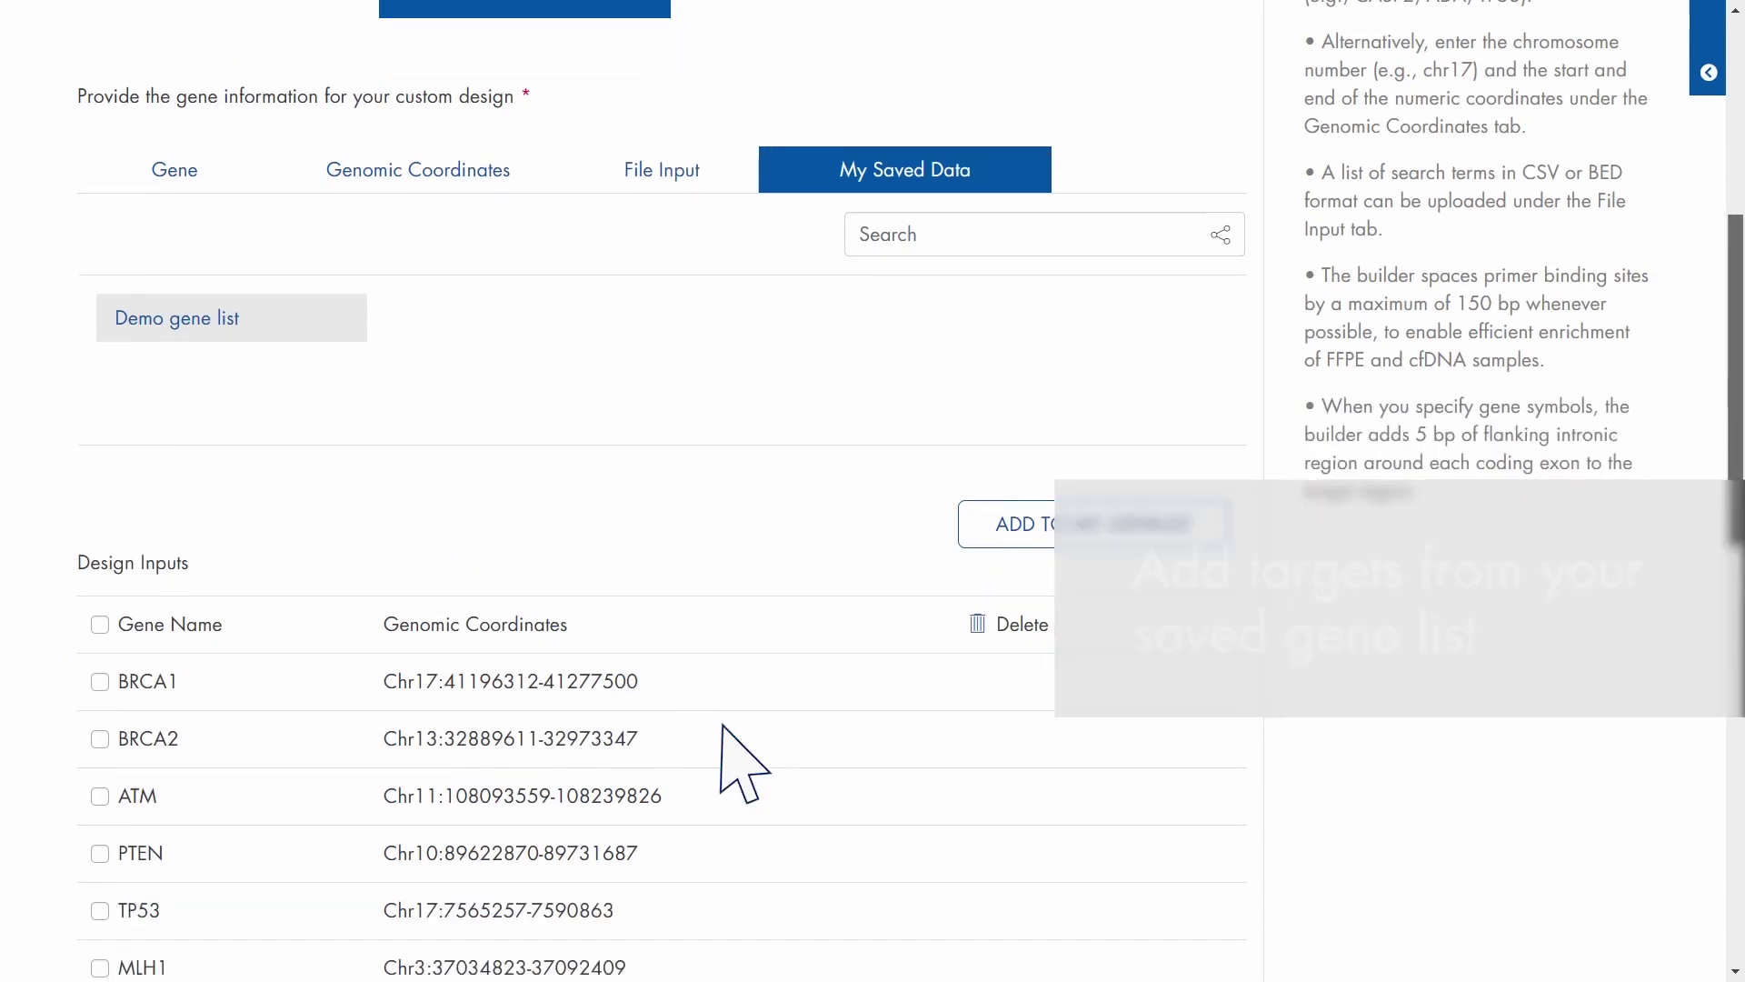
pyautogui.scroll(1, 670, 818)
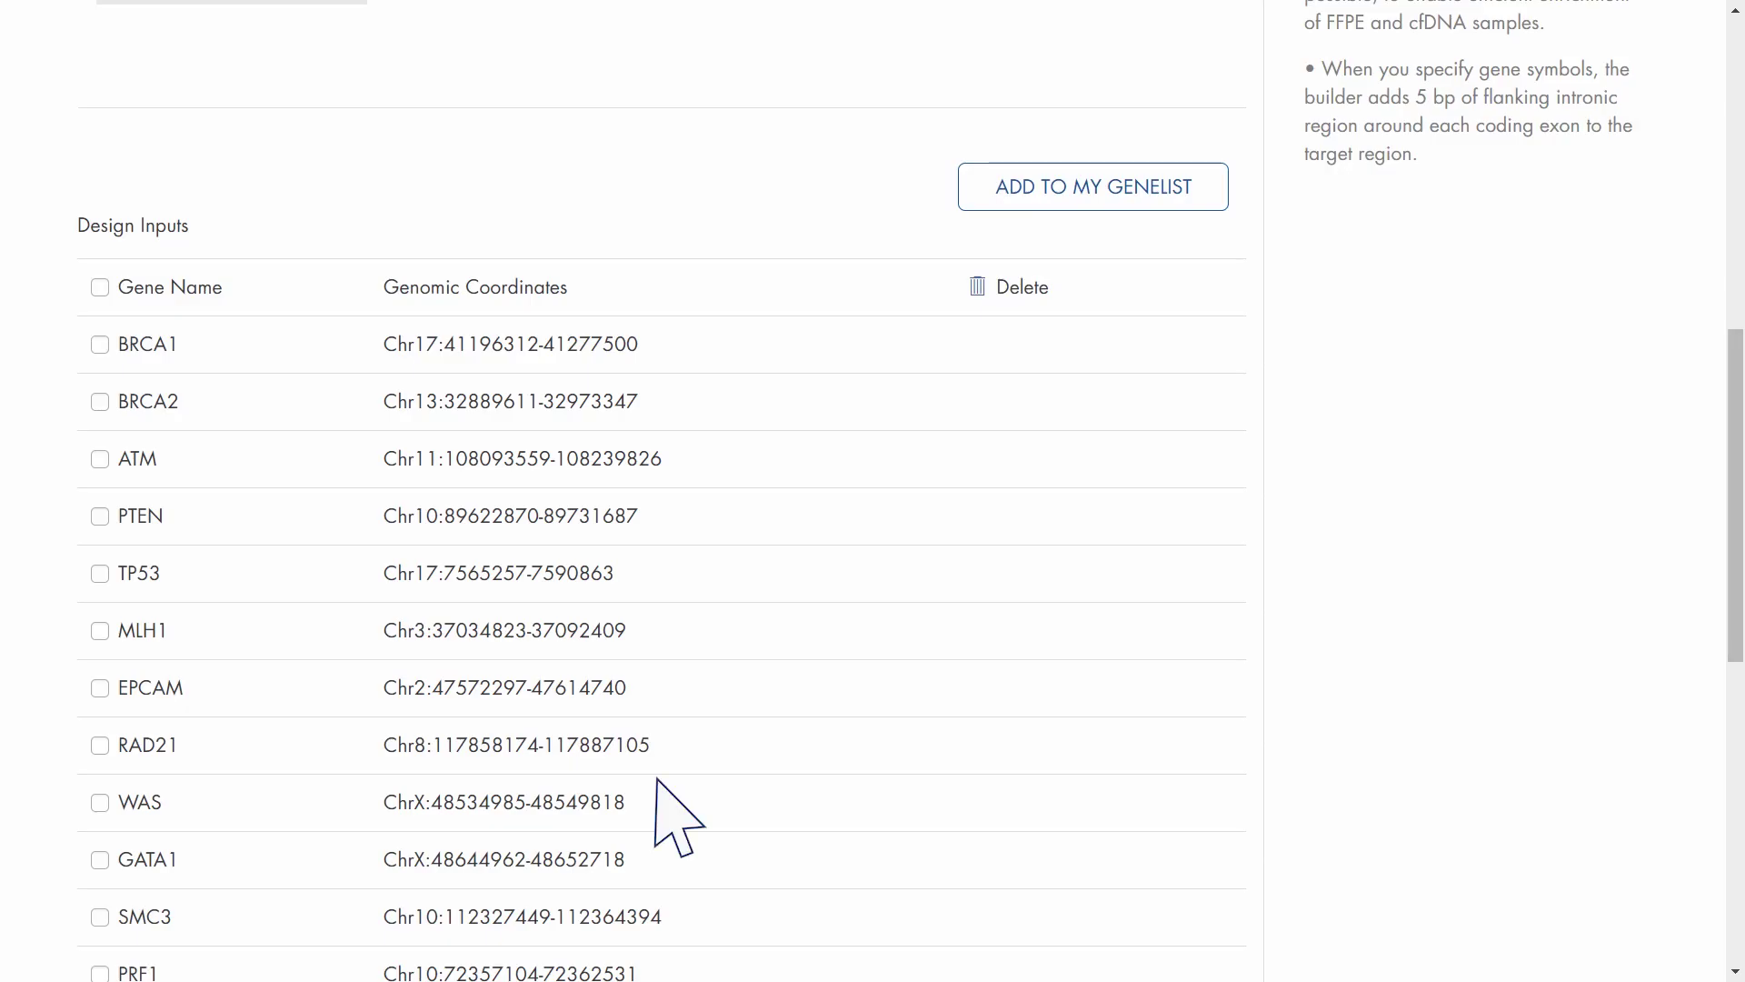
# Delete every input except BRCA1 and BRCA2, save a draft, and submit the design
pyautogui.click(99, 287)
pyautogui.click(99, 340)
pyautogui.click(100, 401)
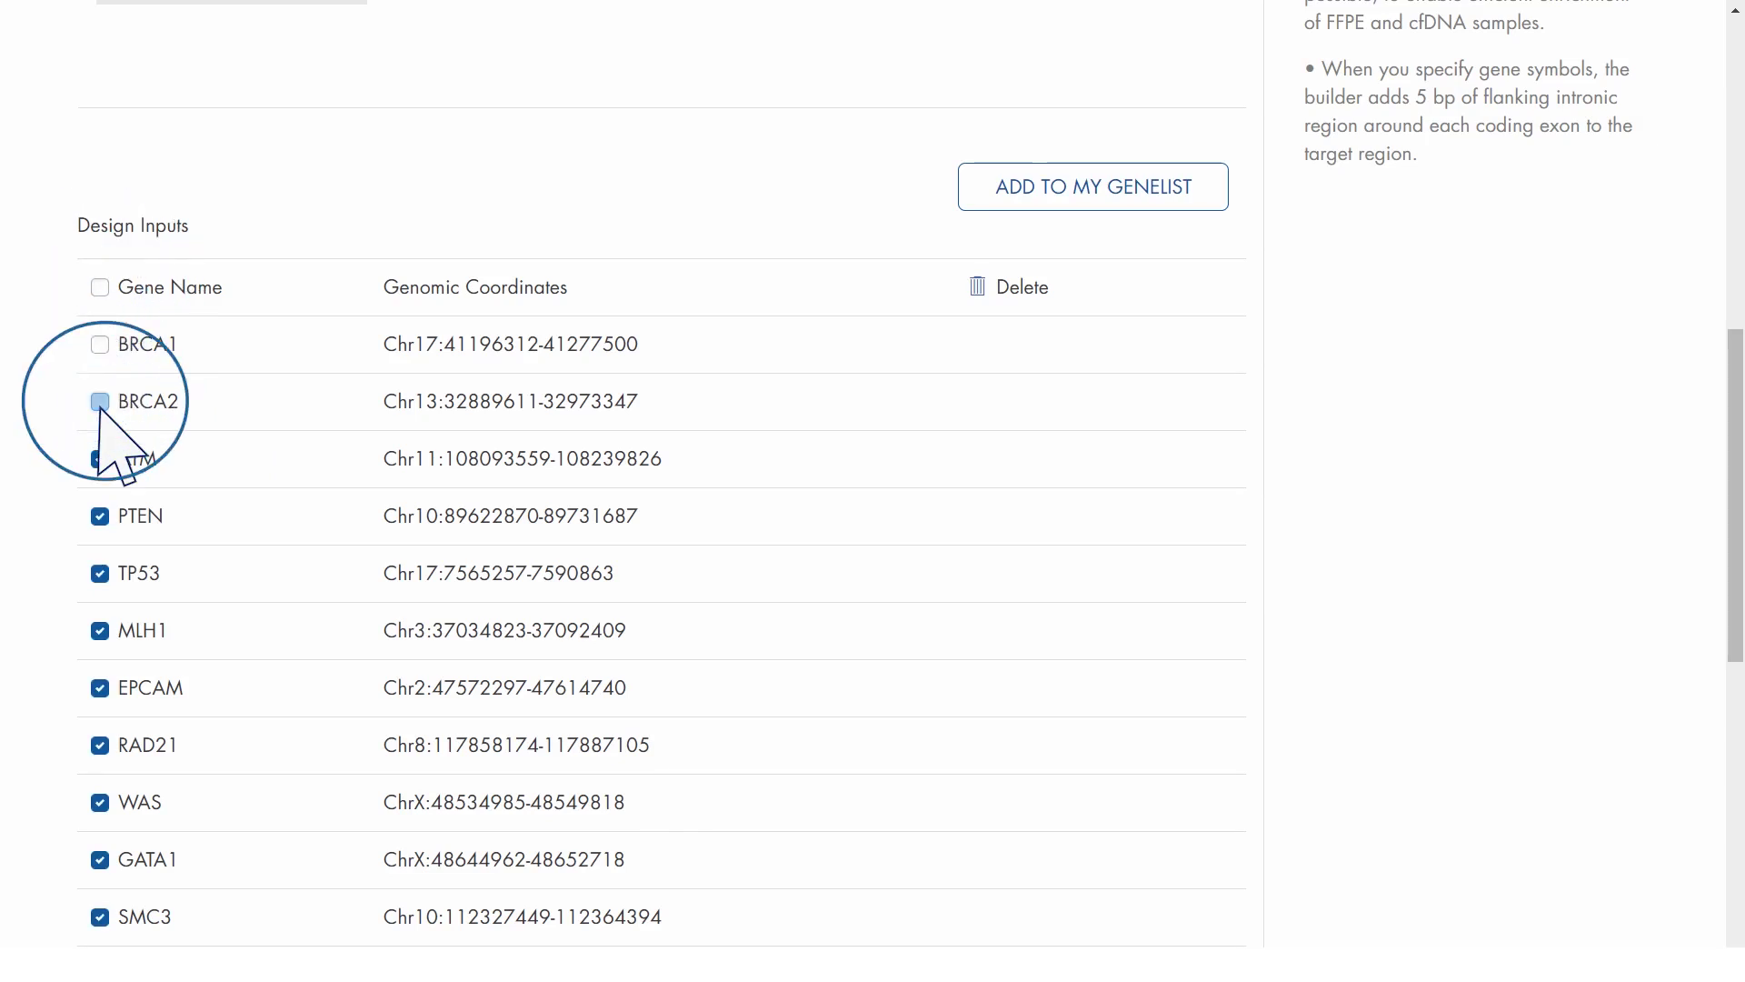
pyautogui.click(1019, 288)
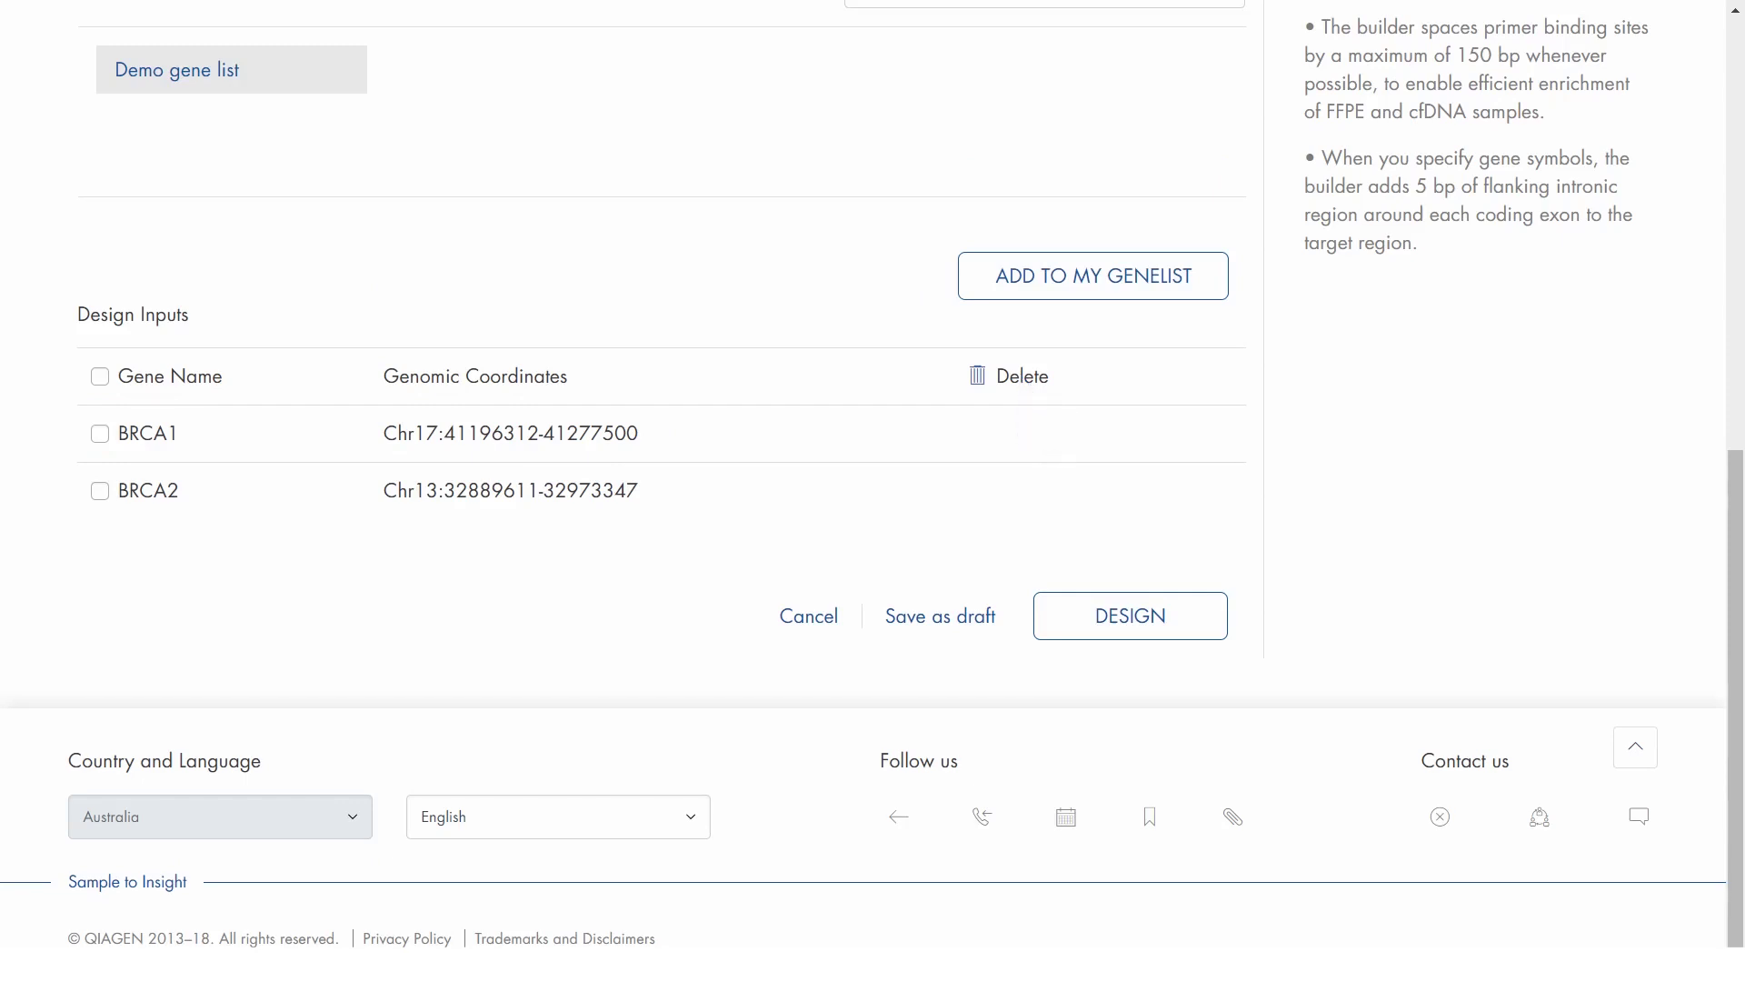
pyautogui.click(936, 620)
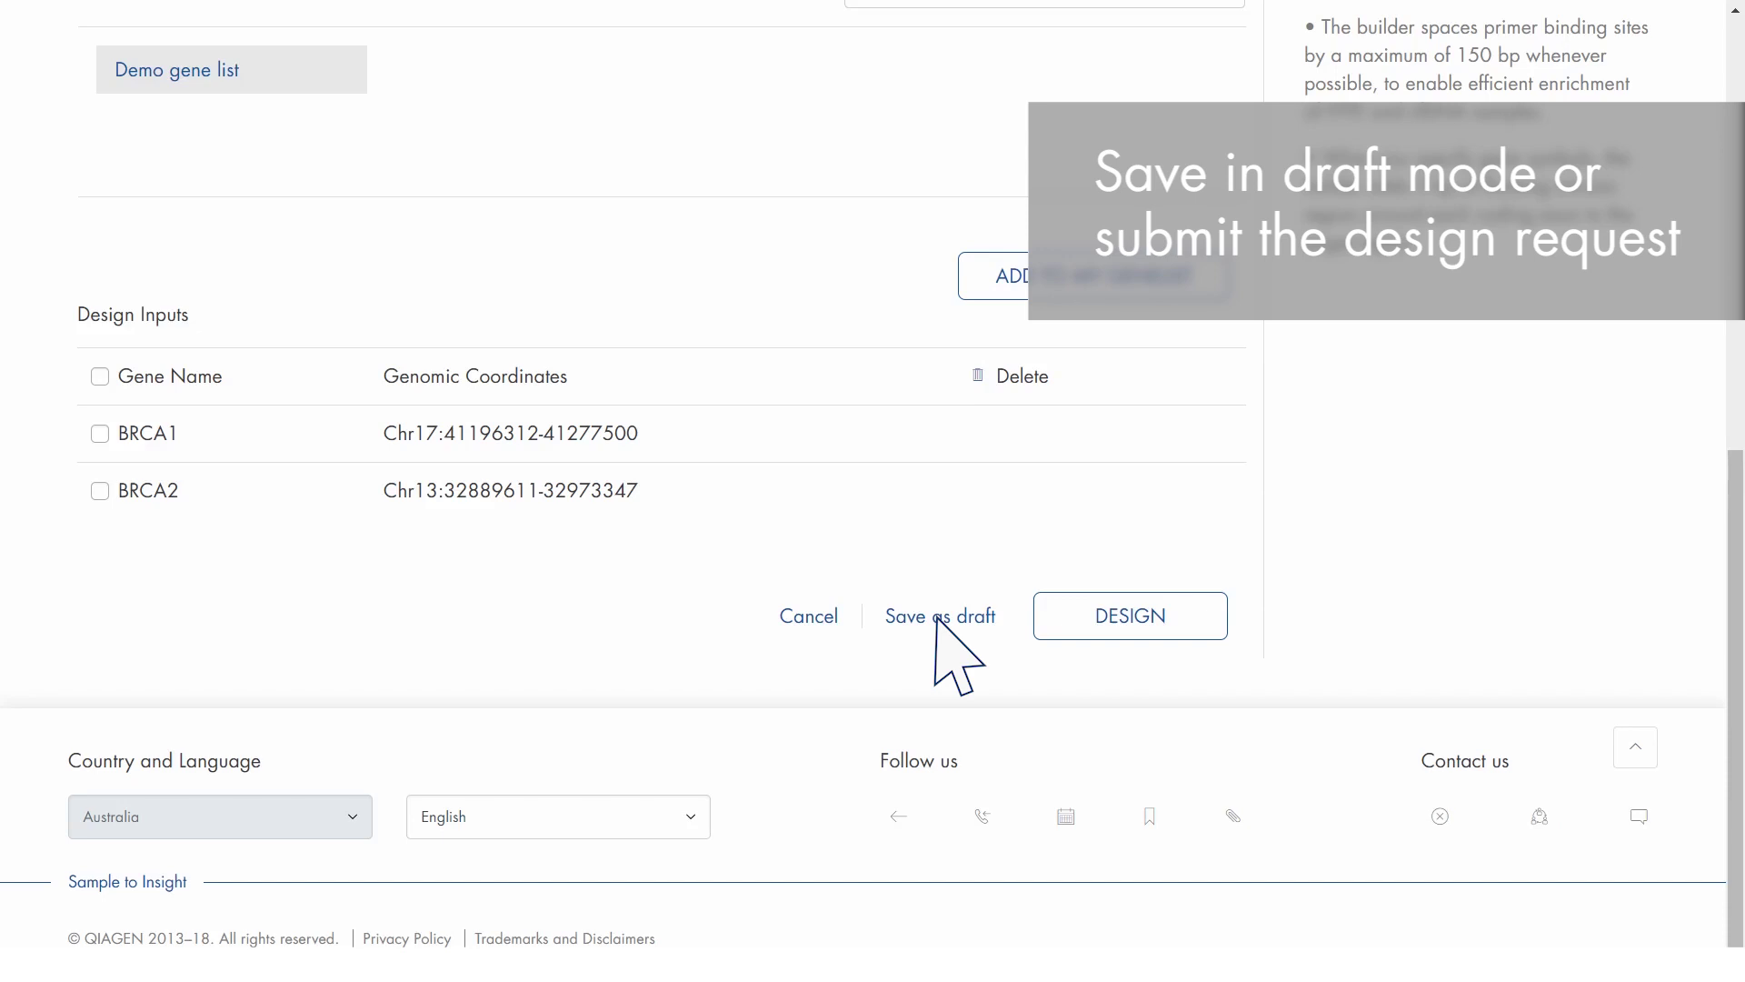
pyautogui.click(1128, 618)
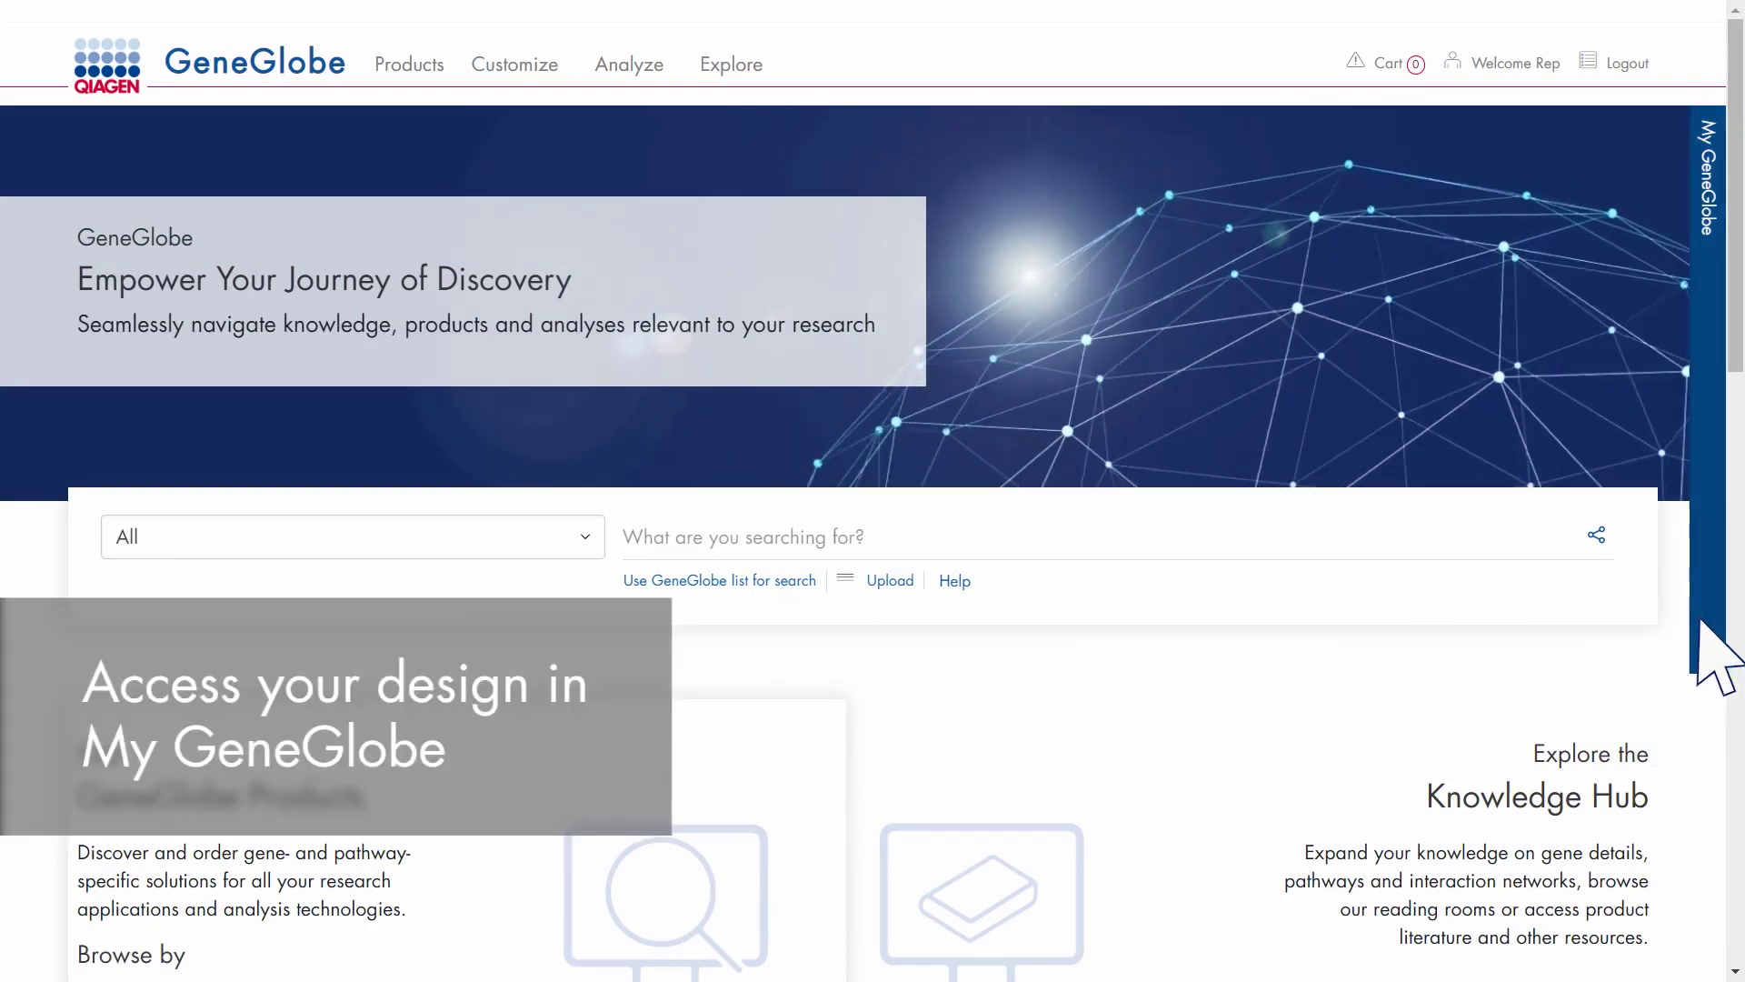
# Open the Demo Custom DNA Panel from My GeneGlobe's Next-Generation Sequencing designs
pyautogui.click(1709, 651)
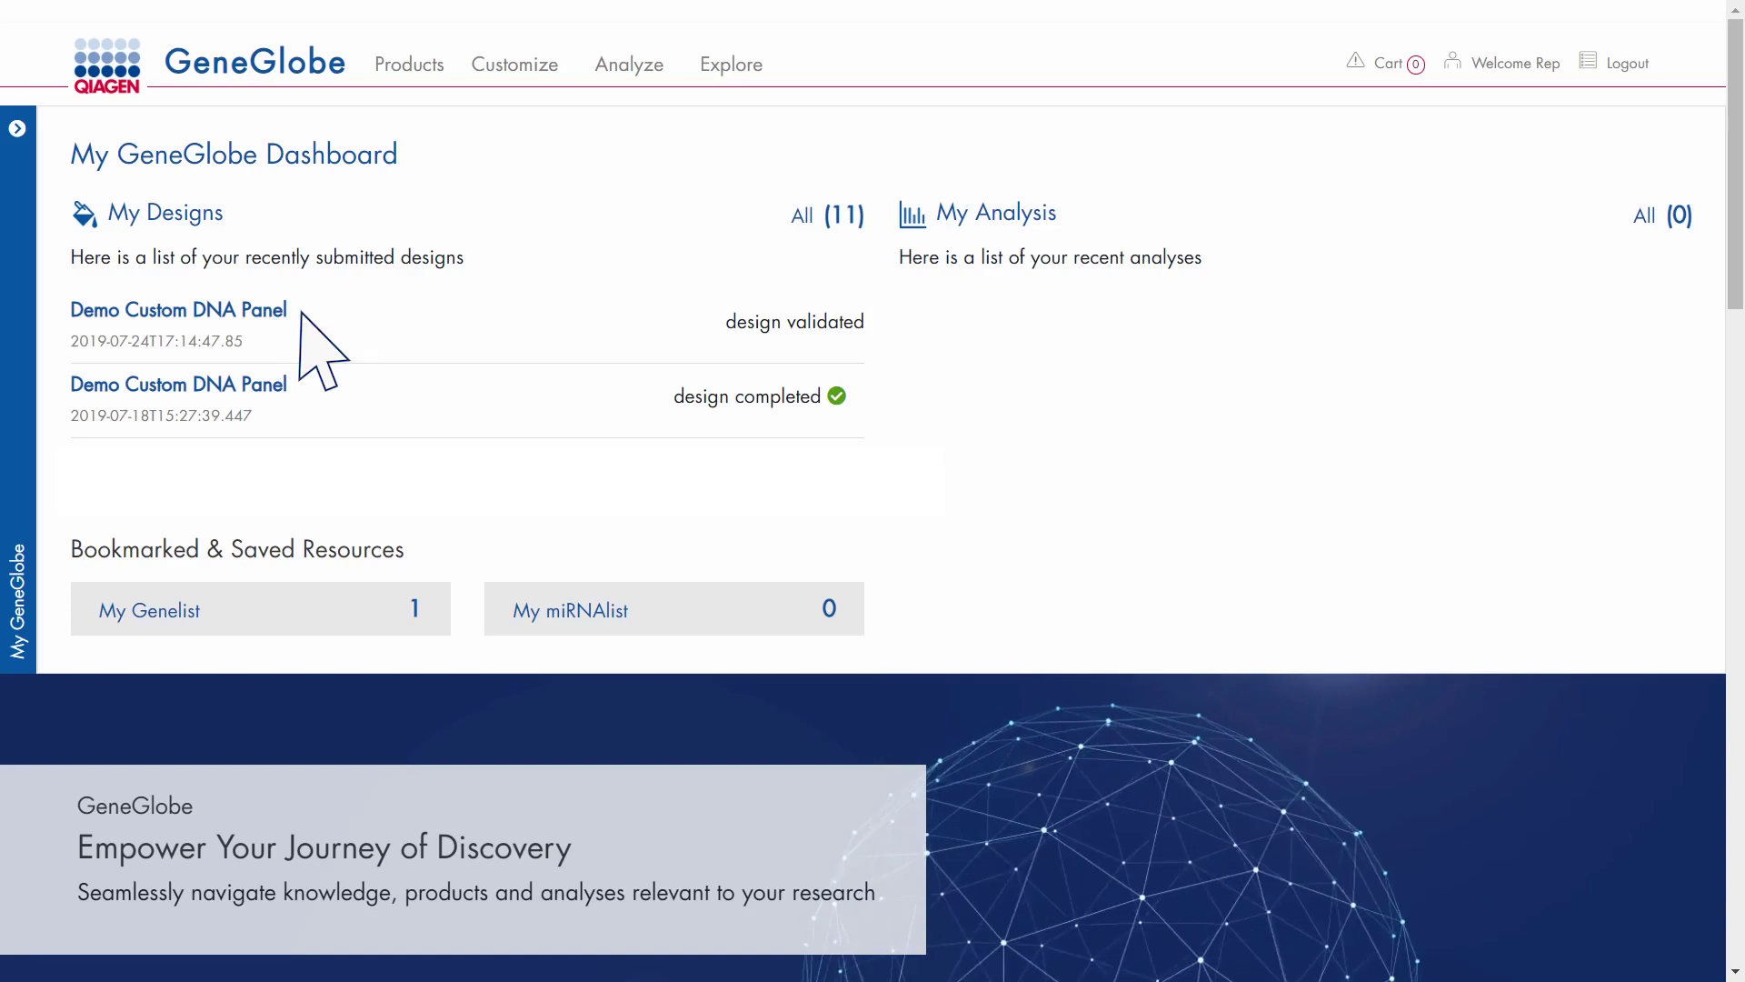
pyautogui.click(820, 223)
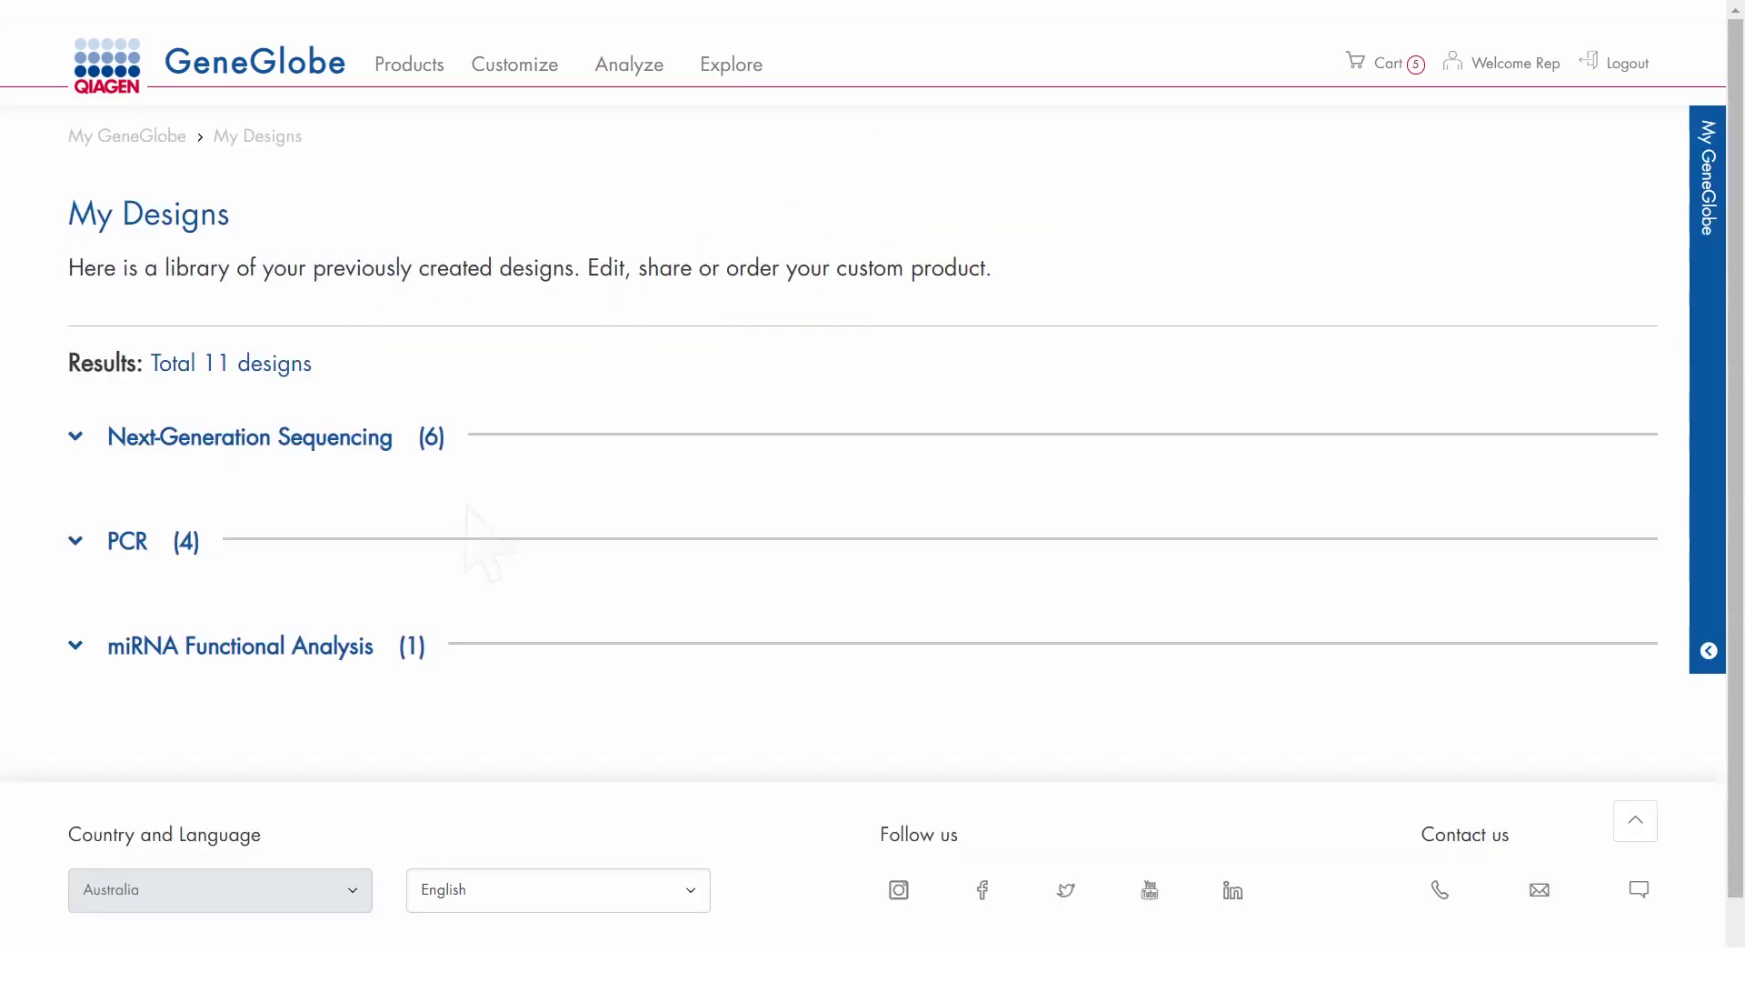
pyautogui.click(238, 441)
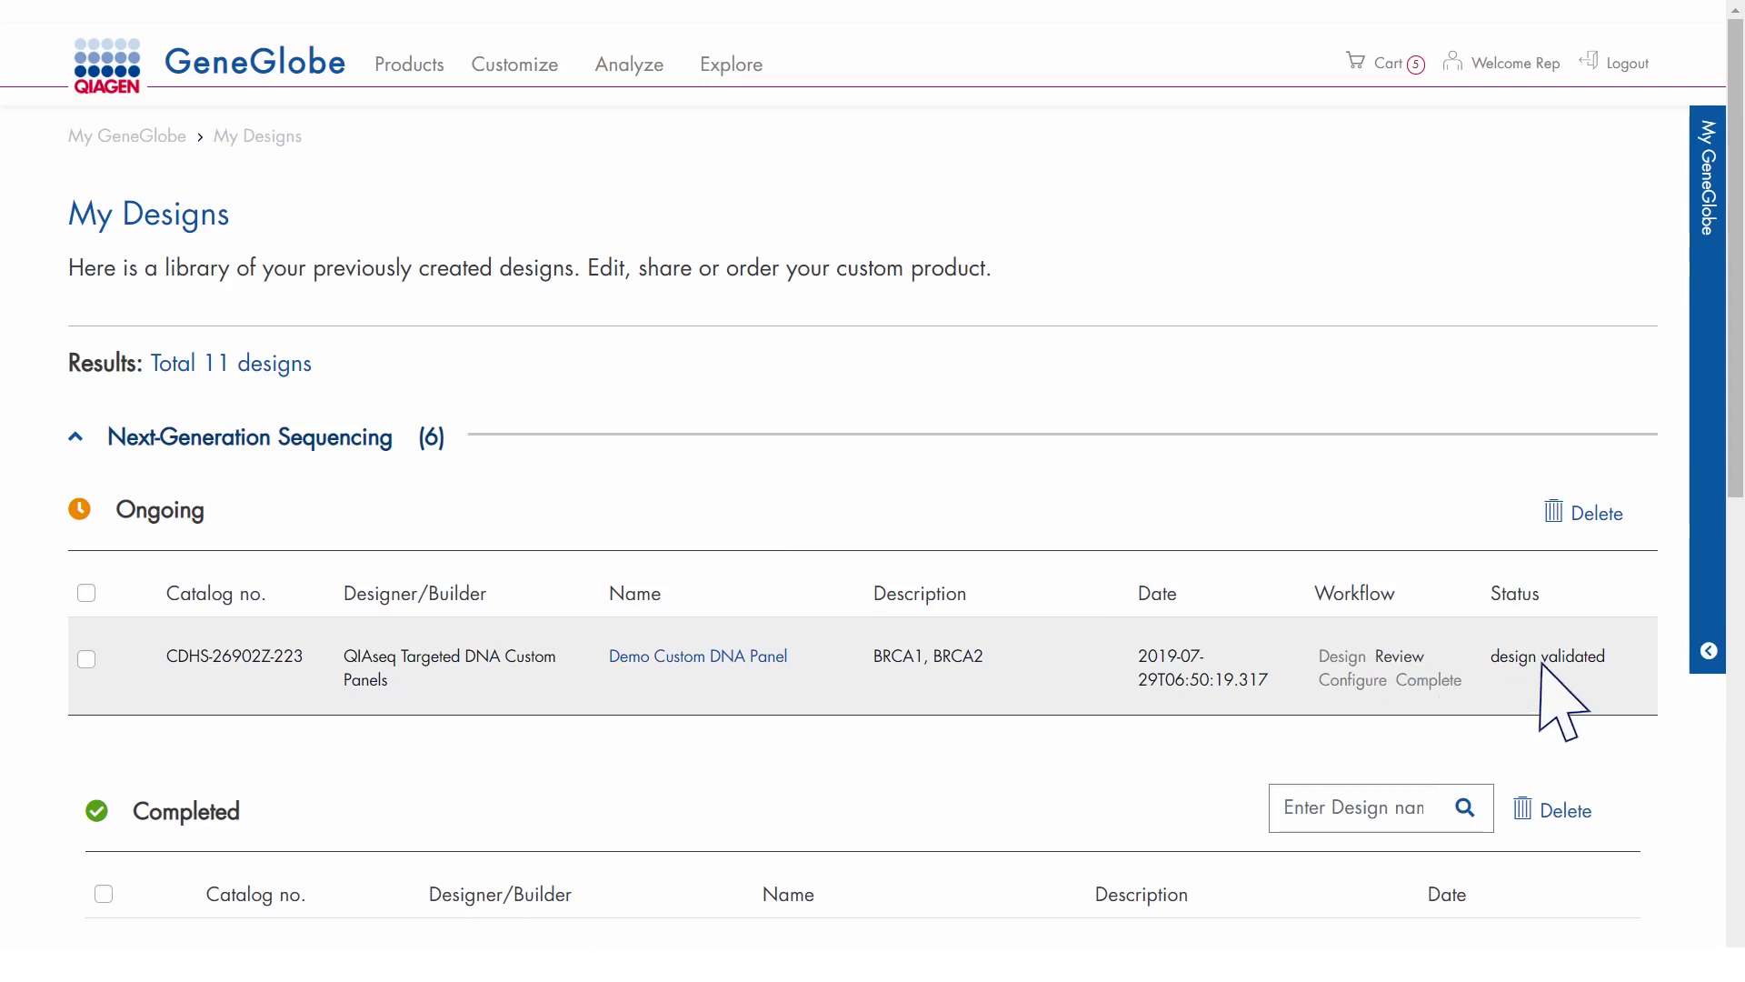
pyautogui.click(683, 661)
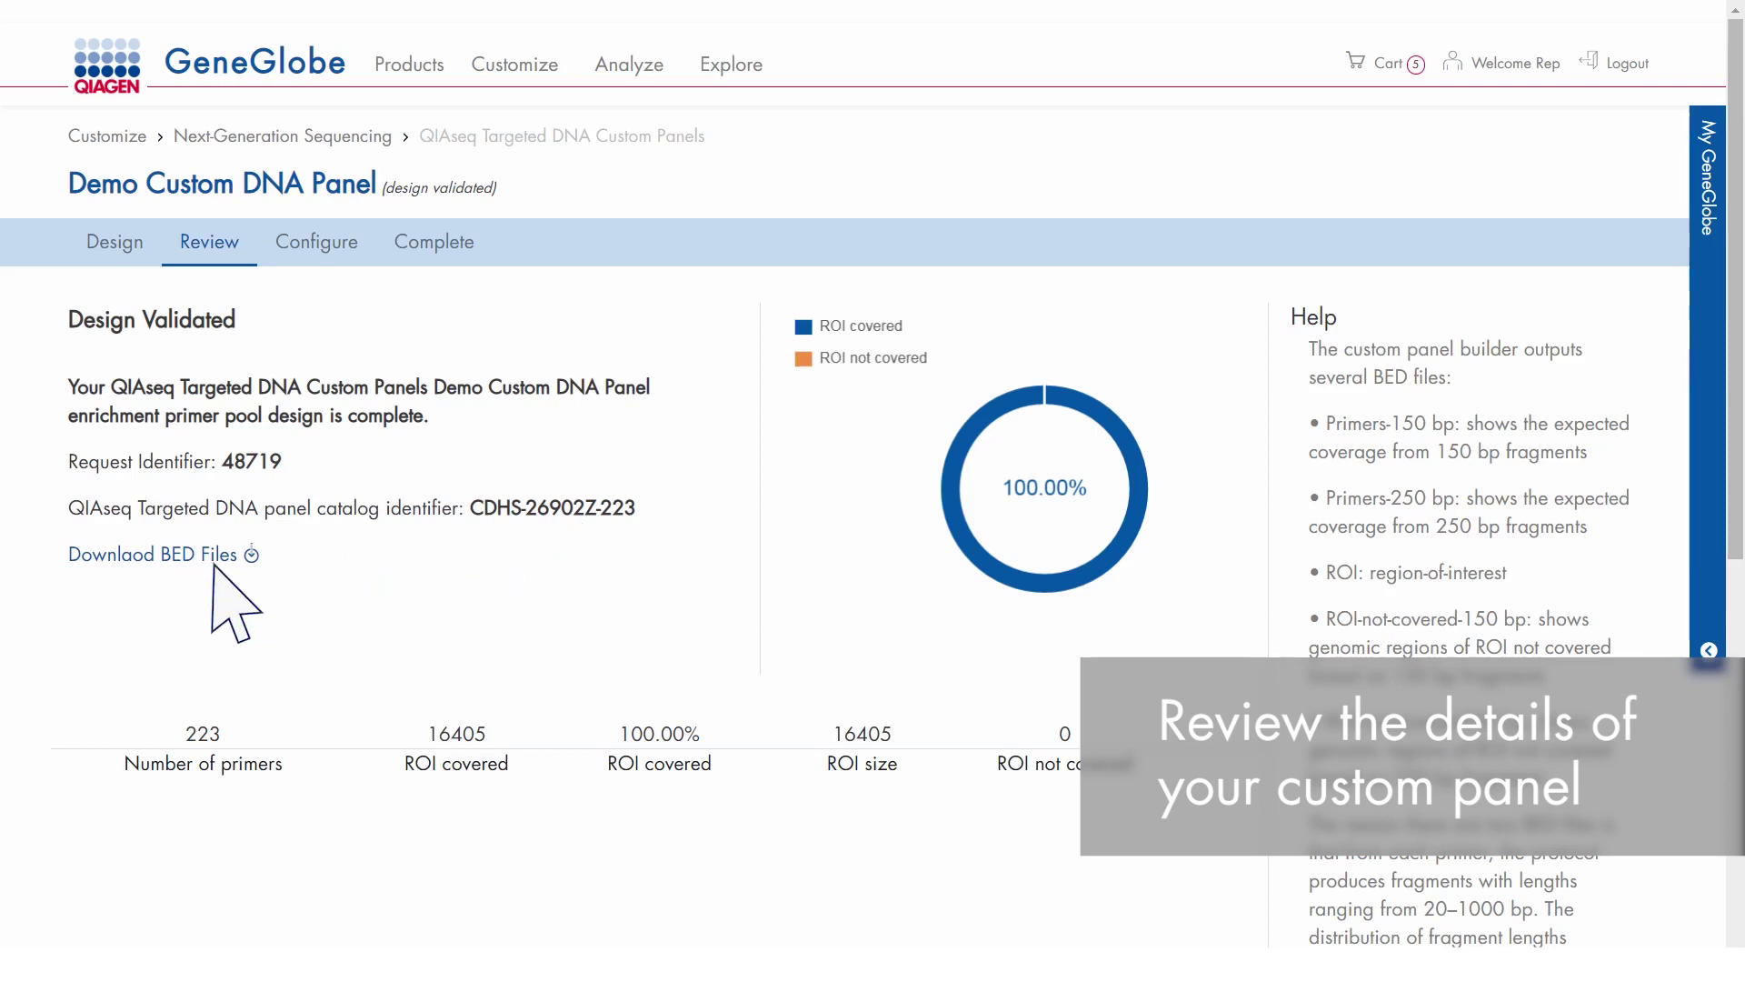
# Save the validated review (223 primers, 100.00% ROI covered) and continue to index configuration
pyautogui.scroll(-5, 448, 623)
pyautogui.scroll(-2, 902, 631)
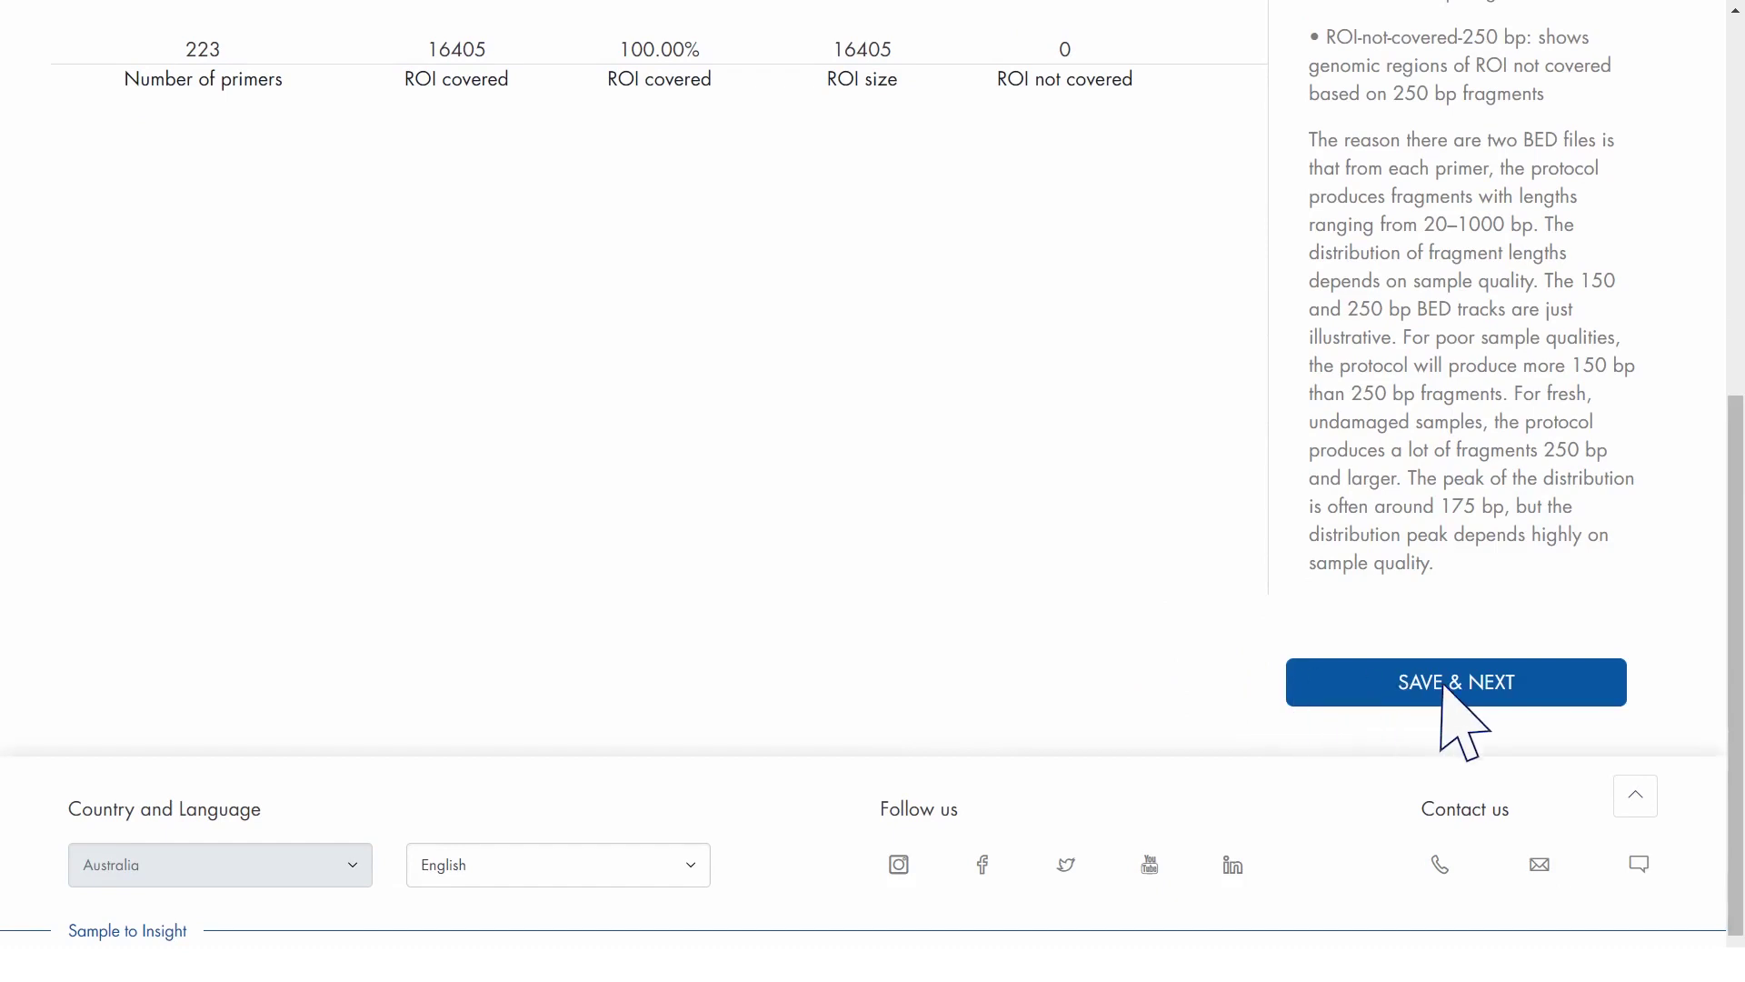
pyautogui.click(1448, 689)
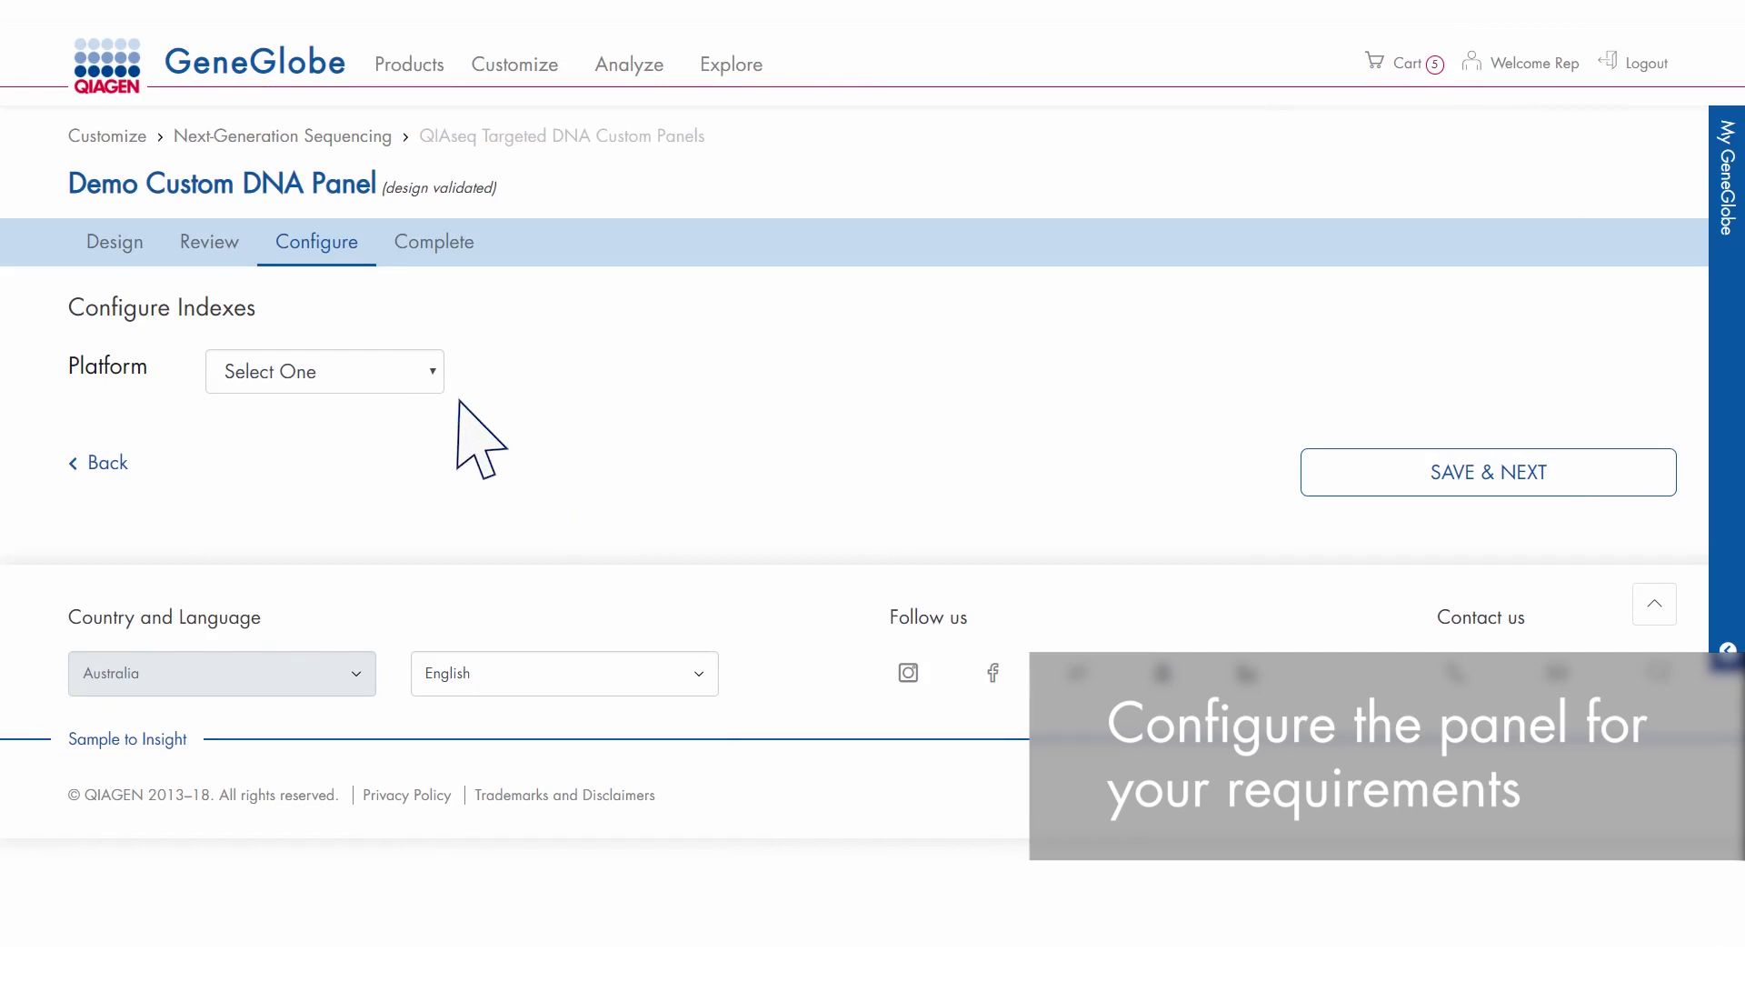
# Choose the Illumina platform with the QIAseq Targeted DNA 12 Index I 48 kit and save
pyautogui.click(388, 371)
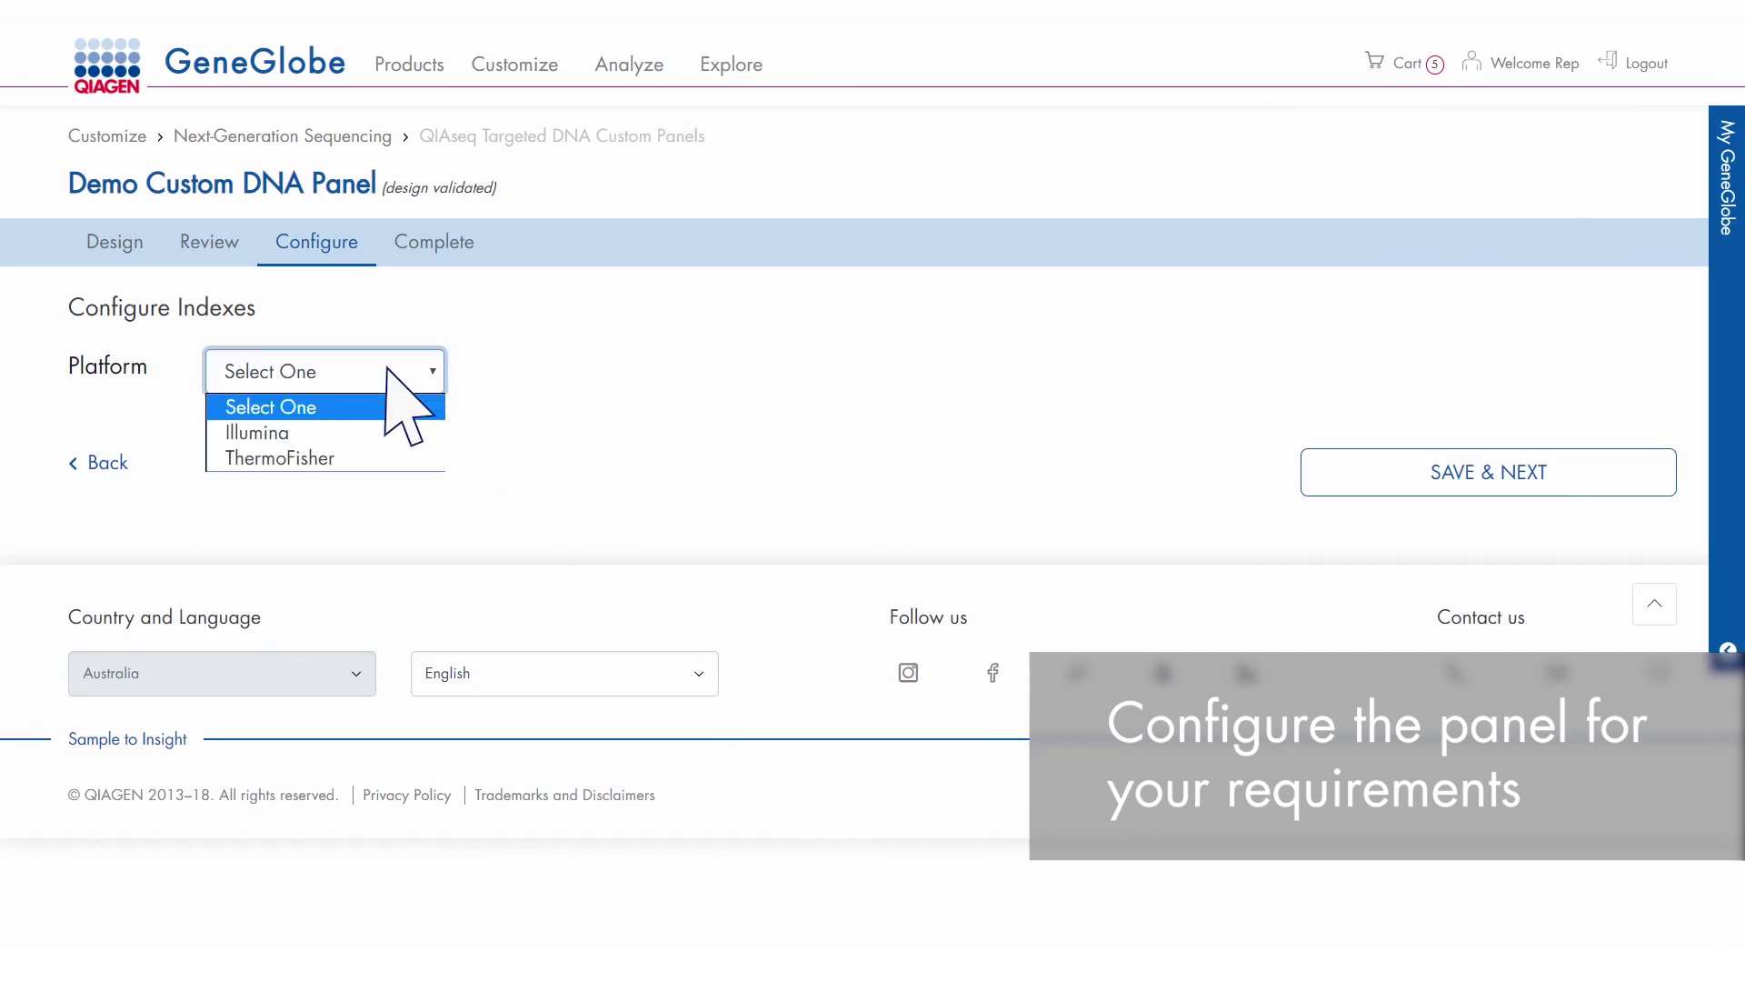
pyautogui.click(386, 434)
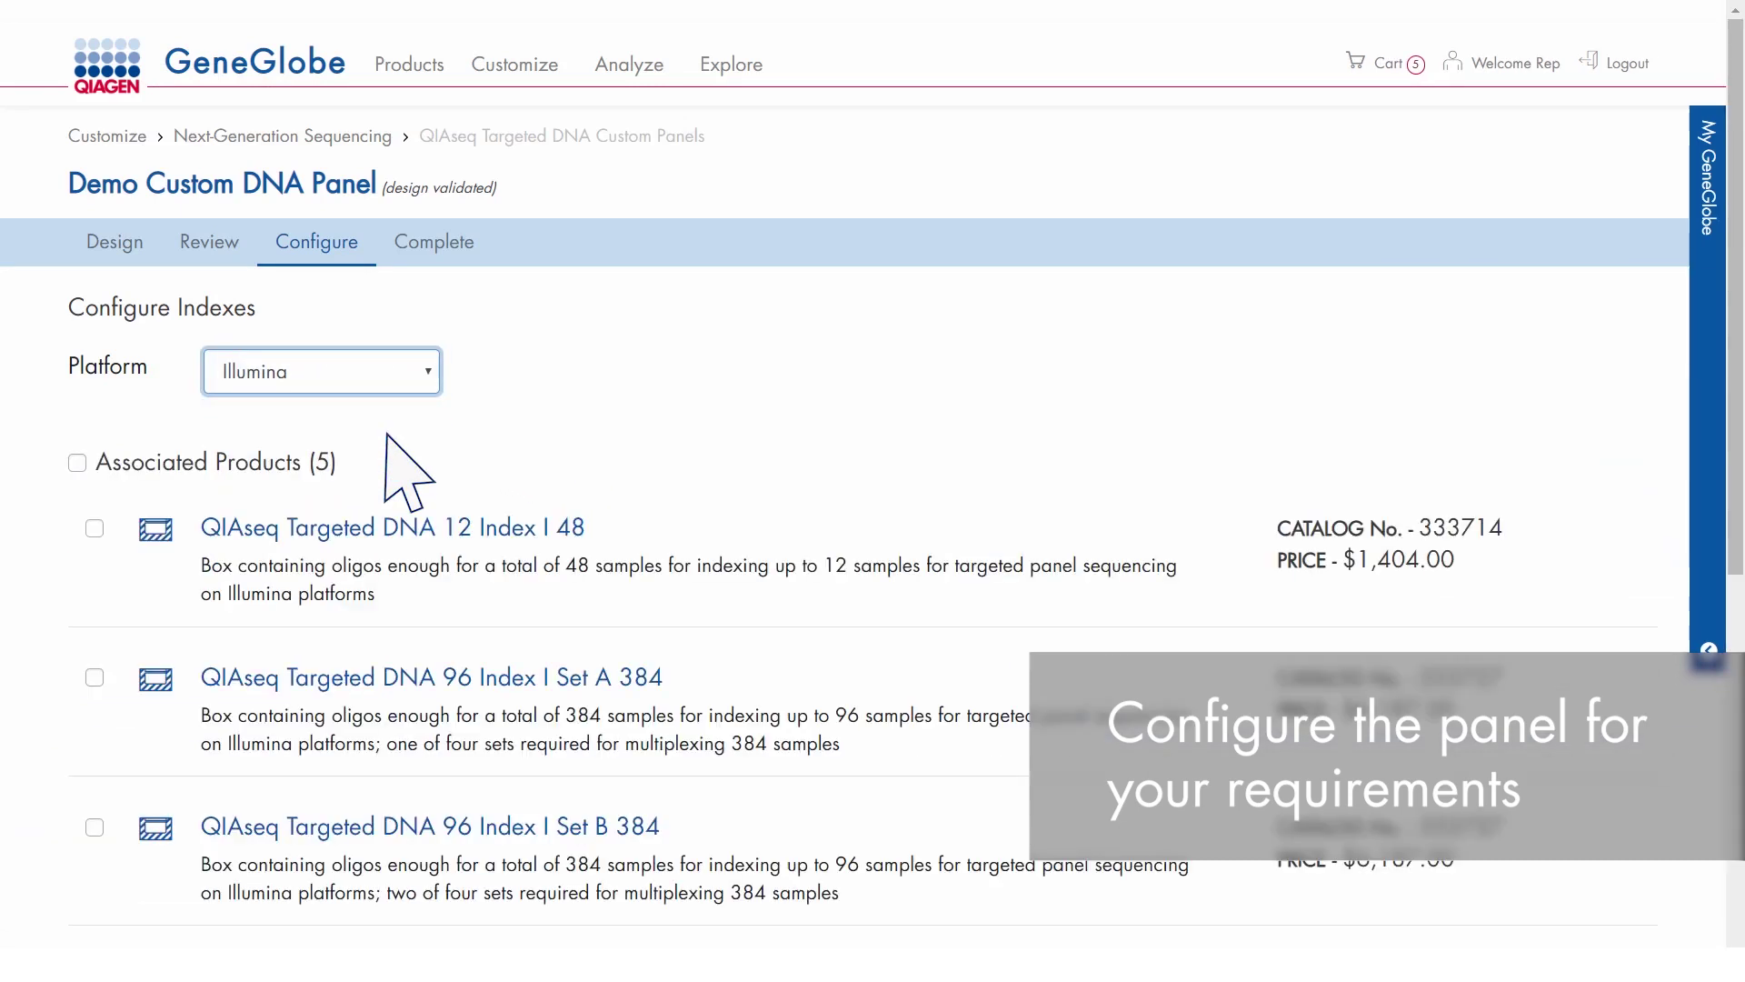
pyautogui.click(94, 528)
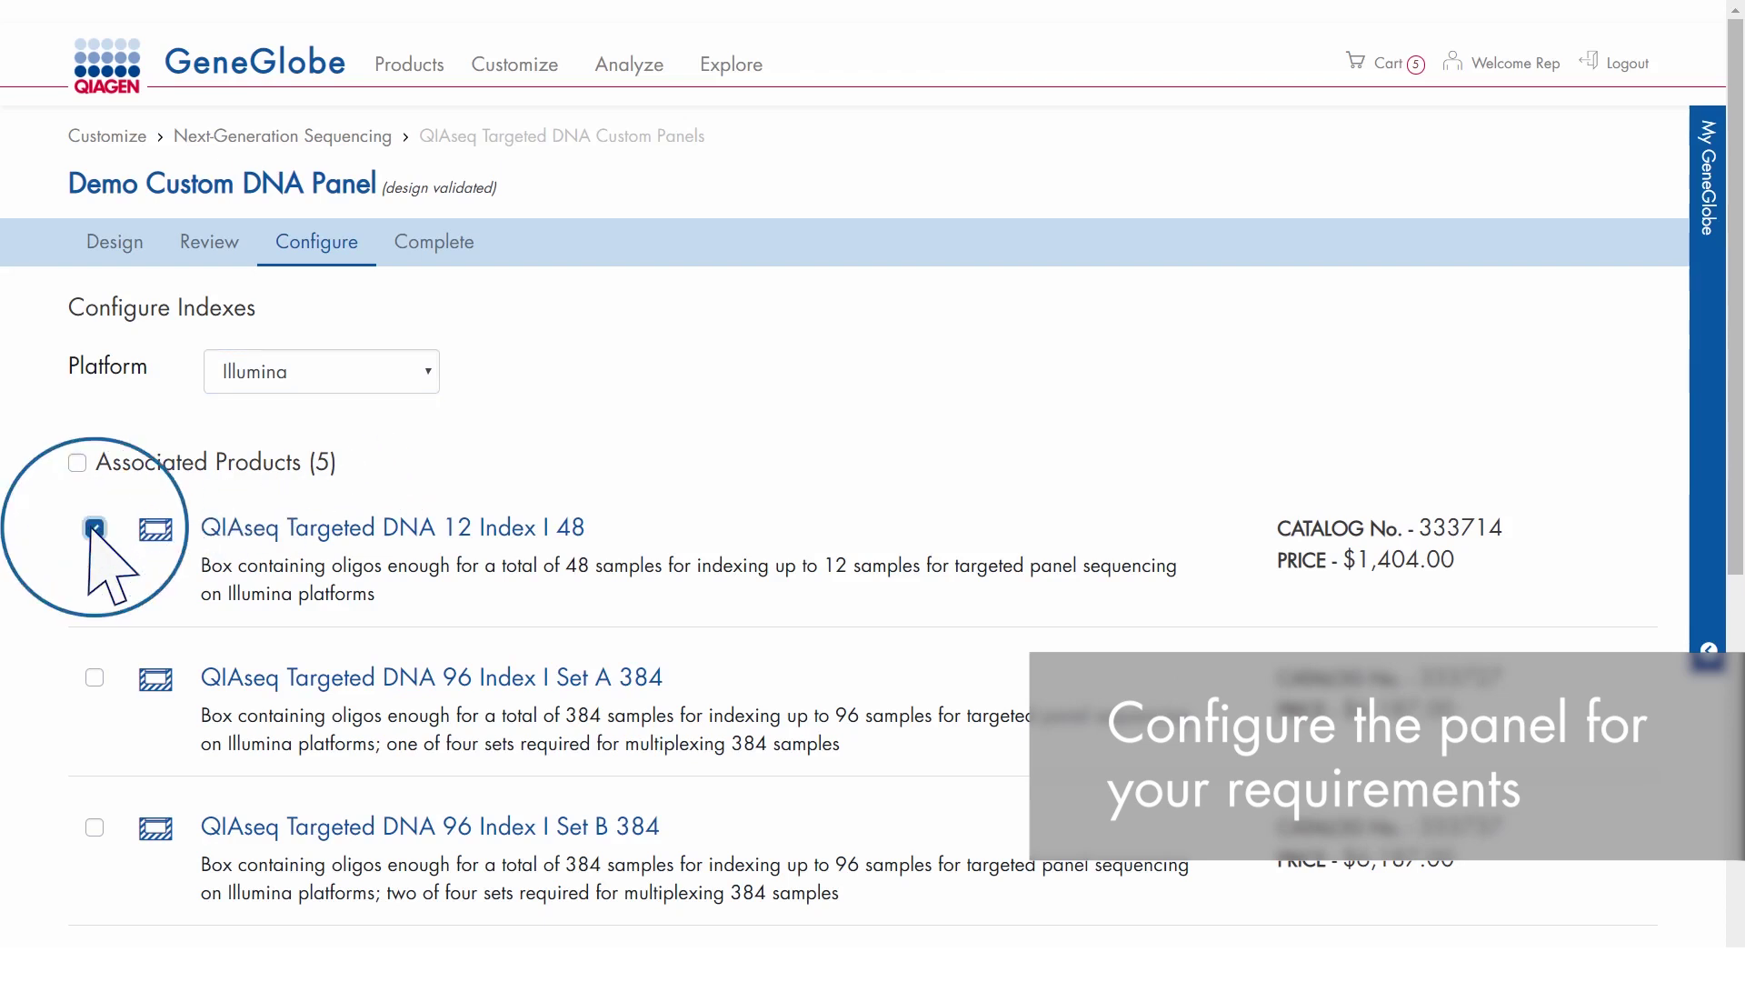
pyautogui.scroll(-6, 818, 682)
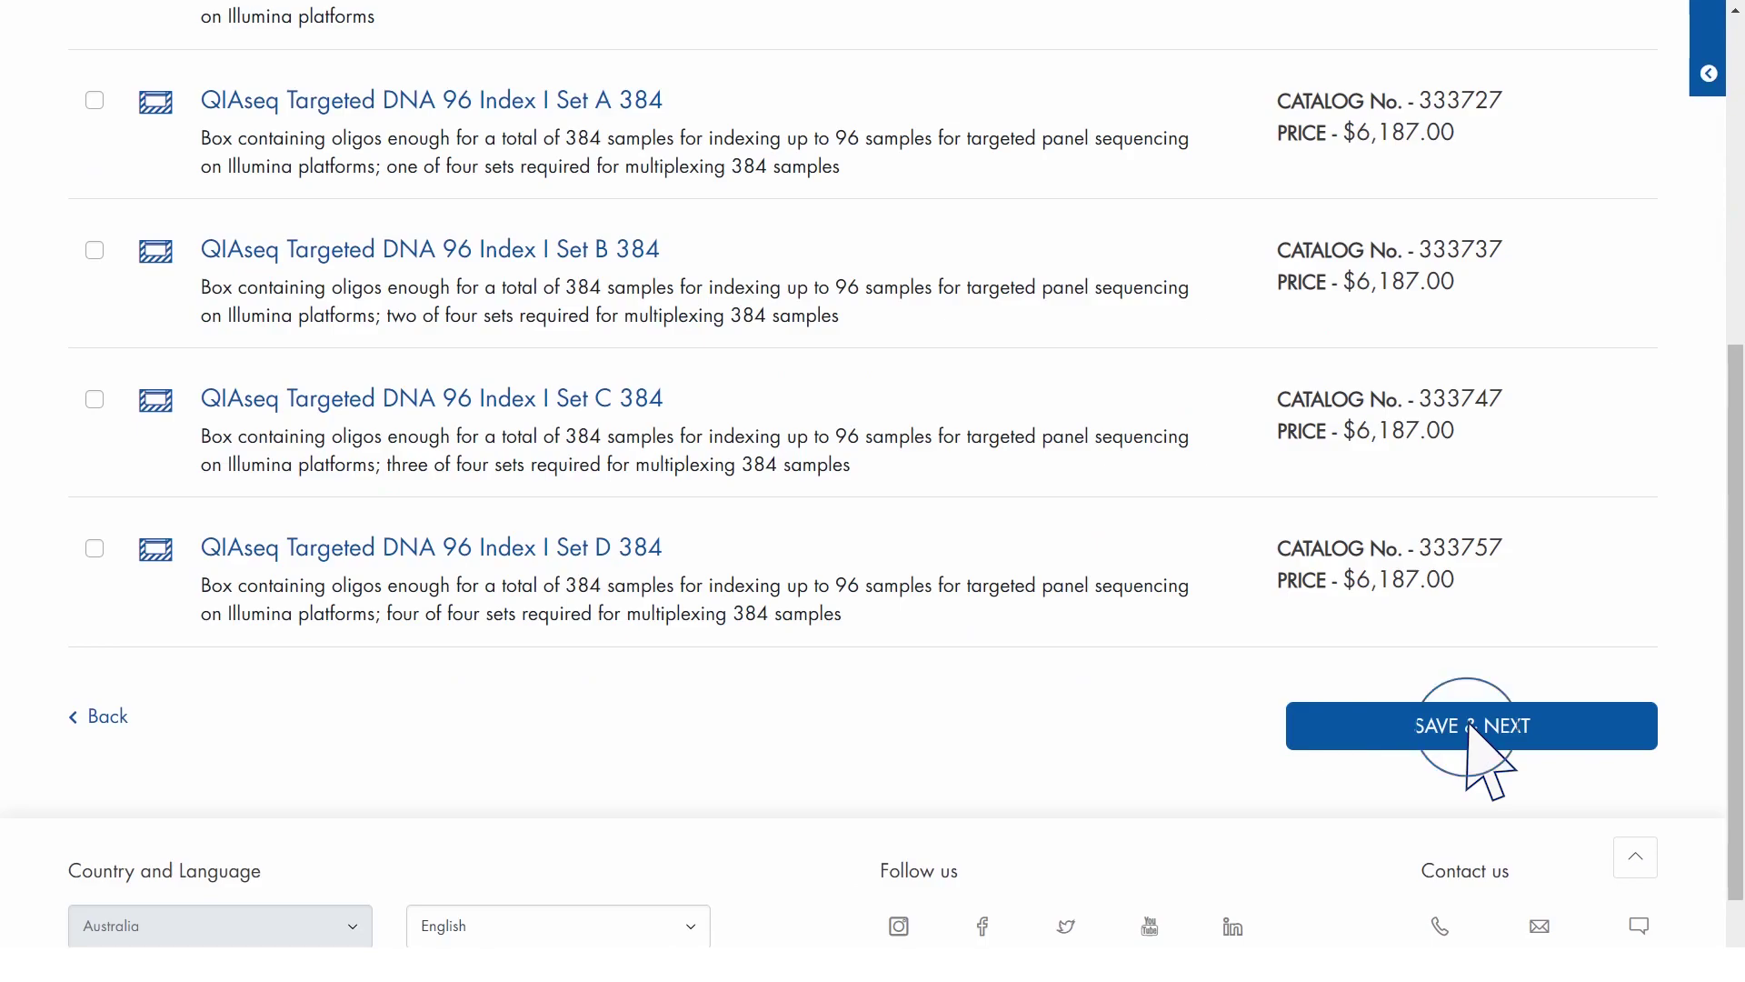
pyautogui.click(1470, 728)
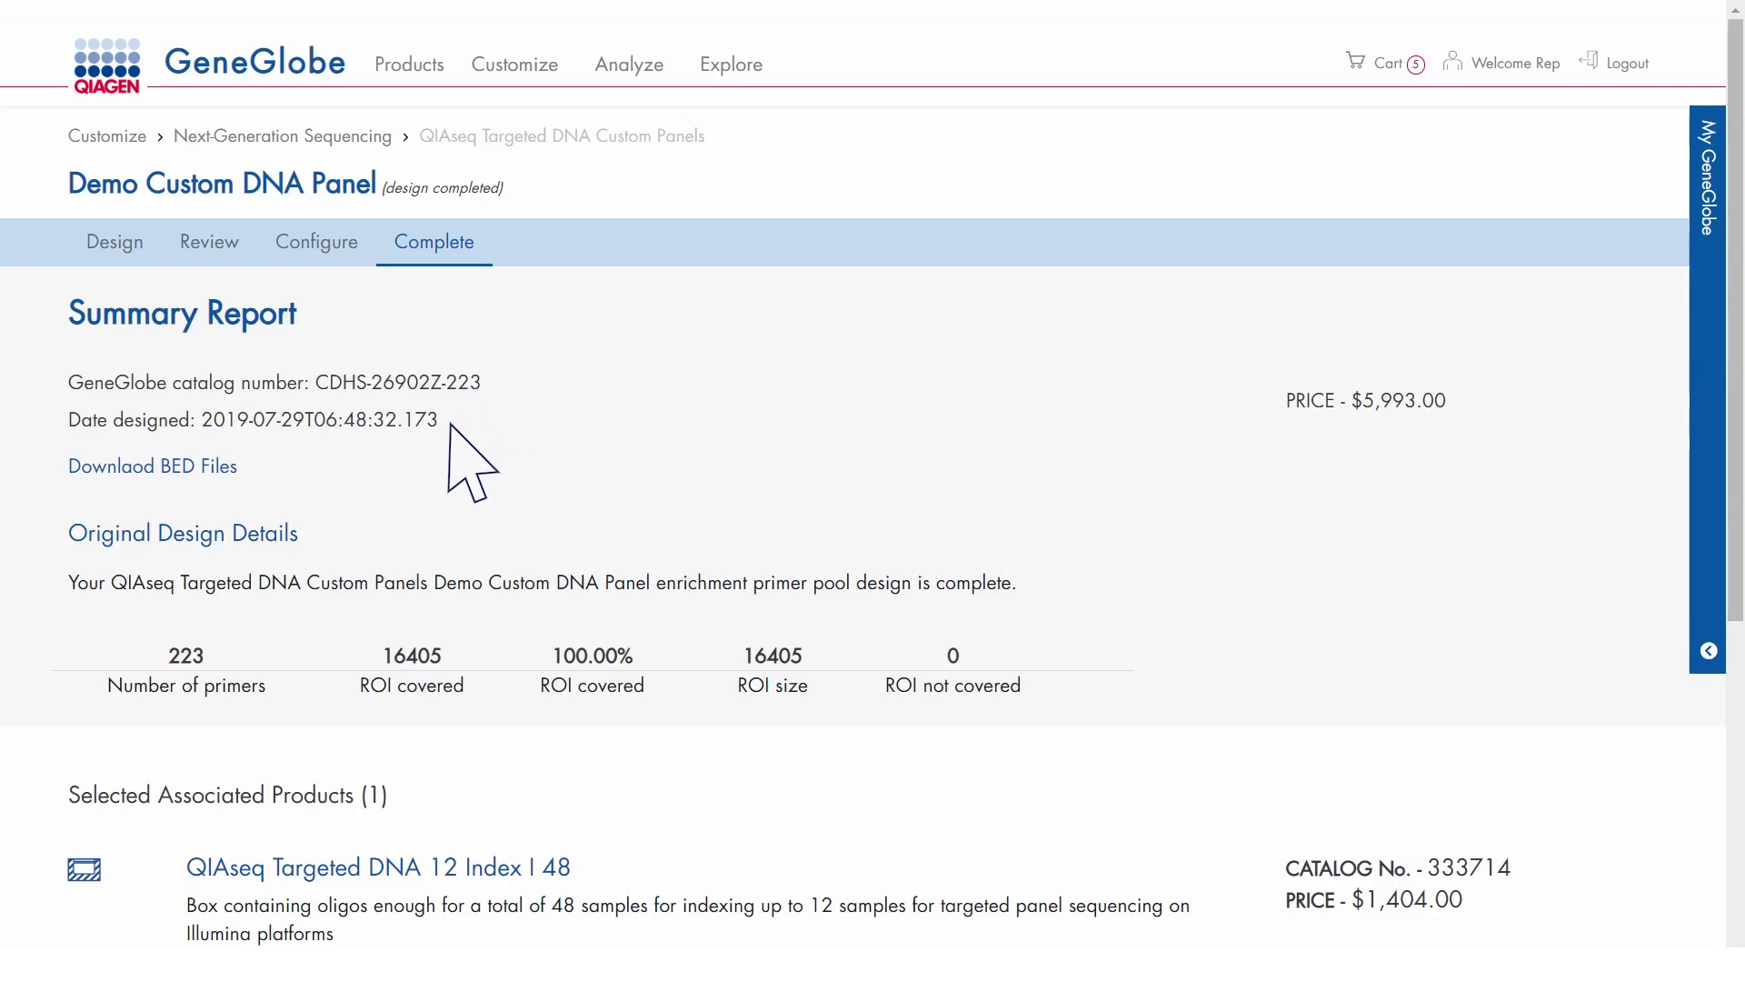
# Add the panel and its index kit, totalling $7,397.00, to the cart
pyautogui.scroll(-3, 1395, 452)
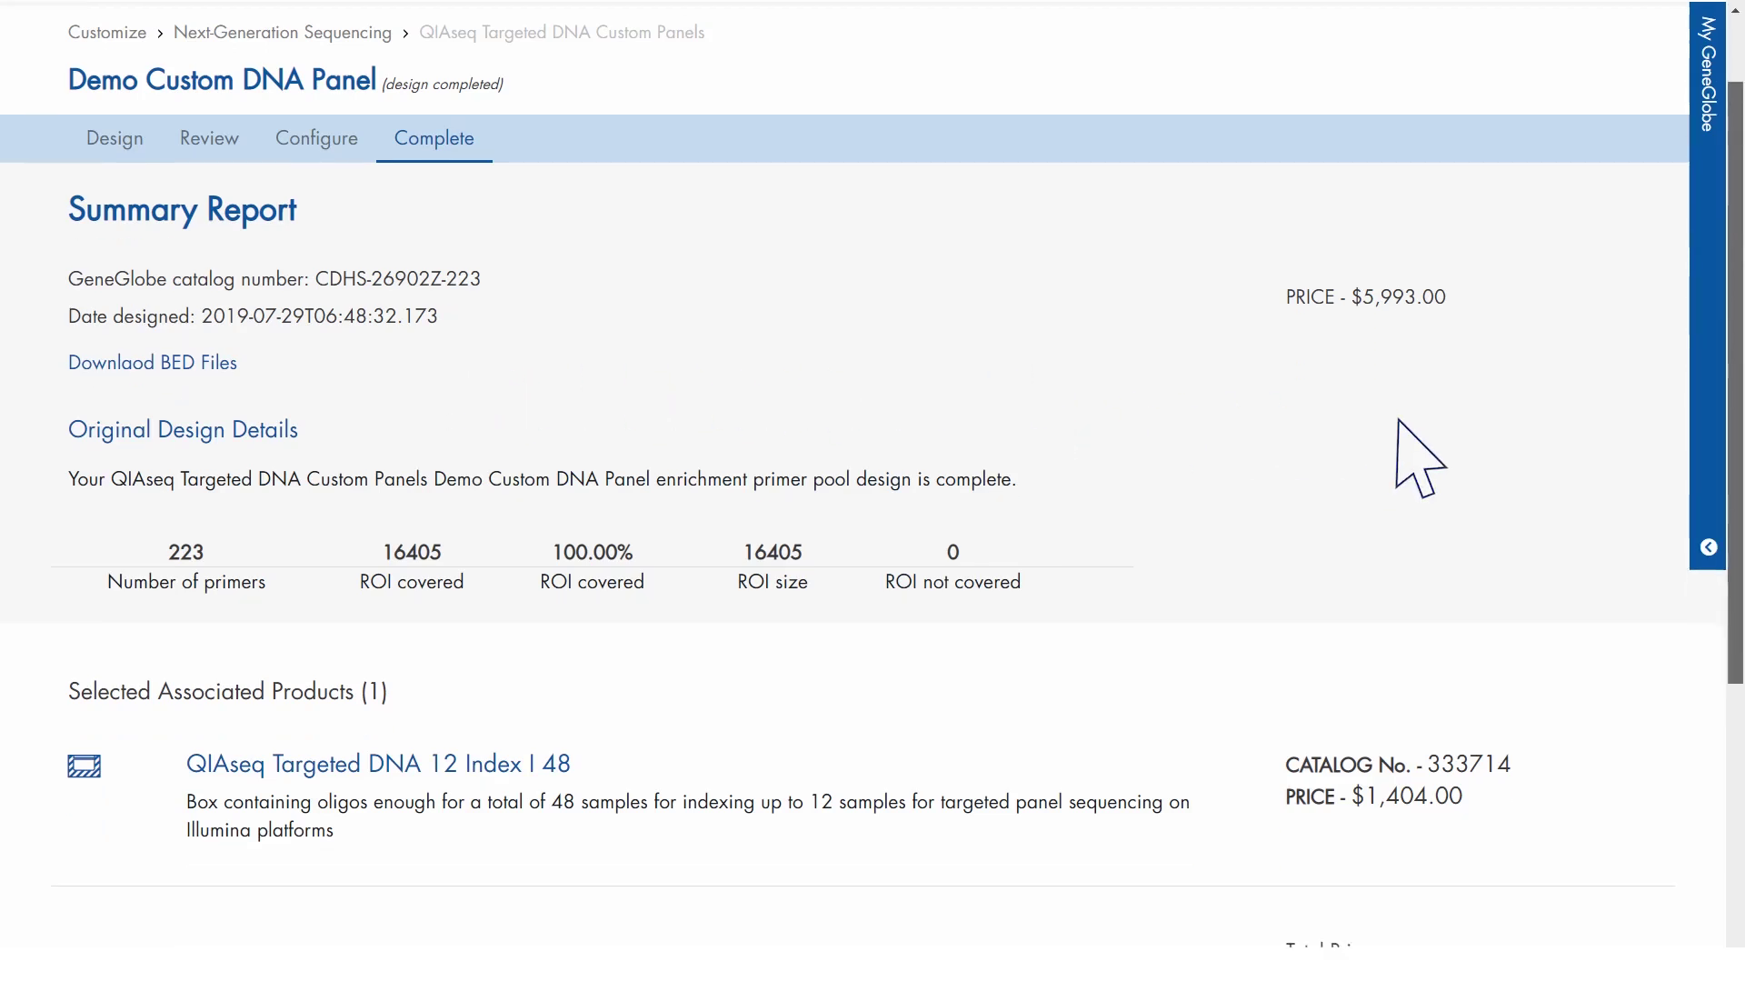
pyautogui.scroll(-1, 1416, 452)
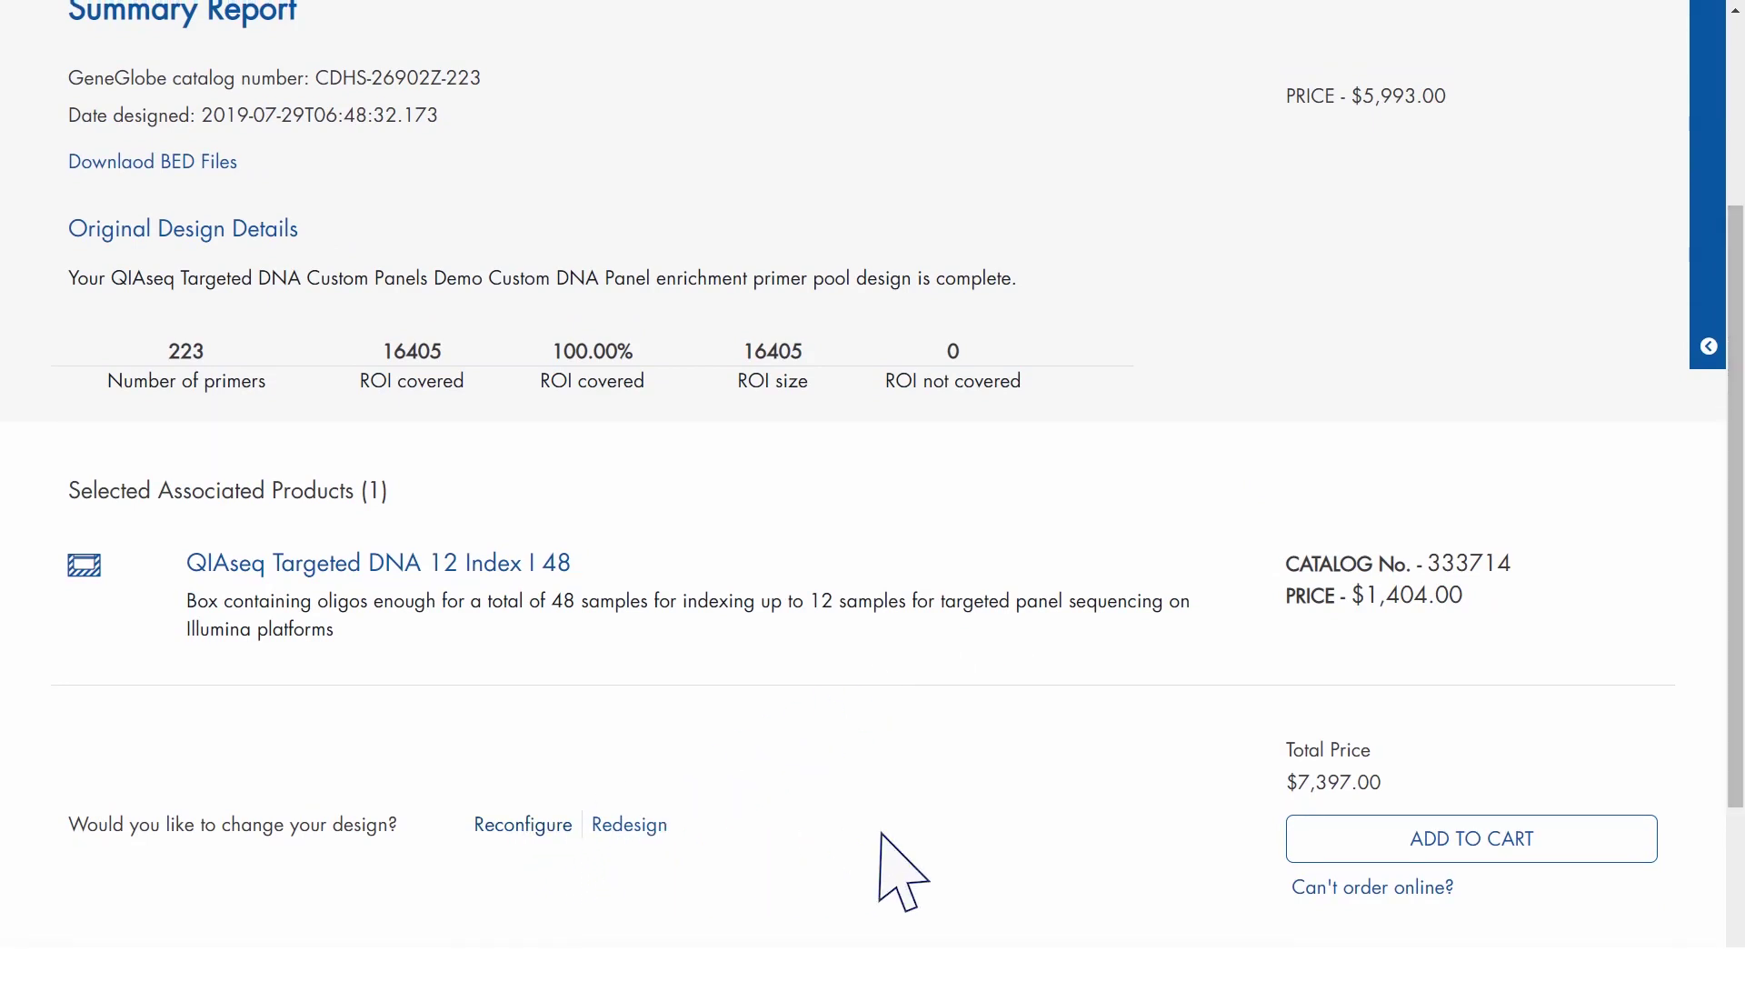
pyautogui.click(1469, 836)
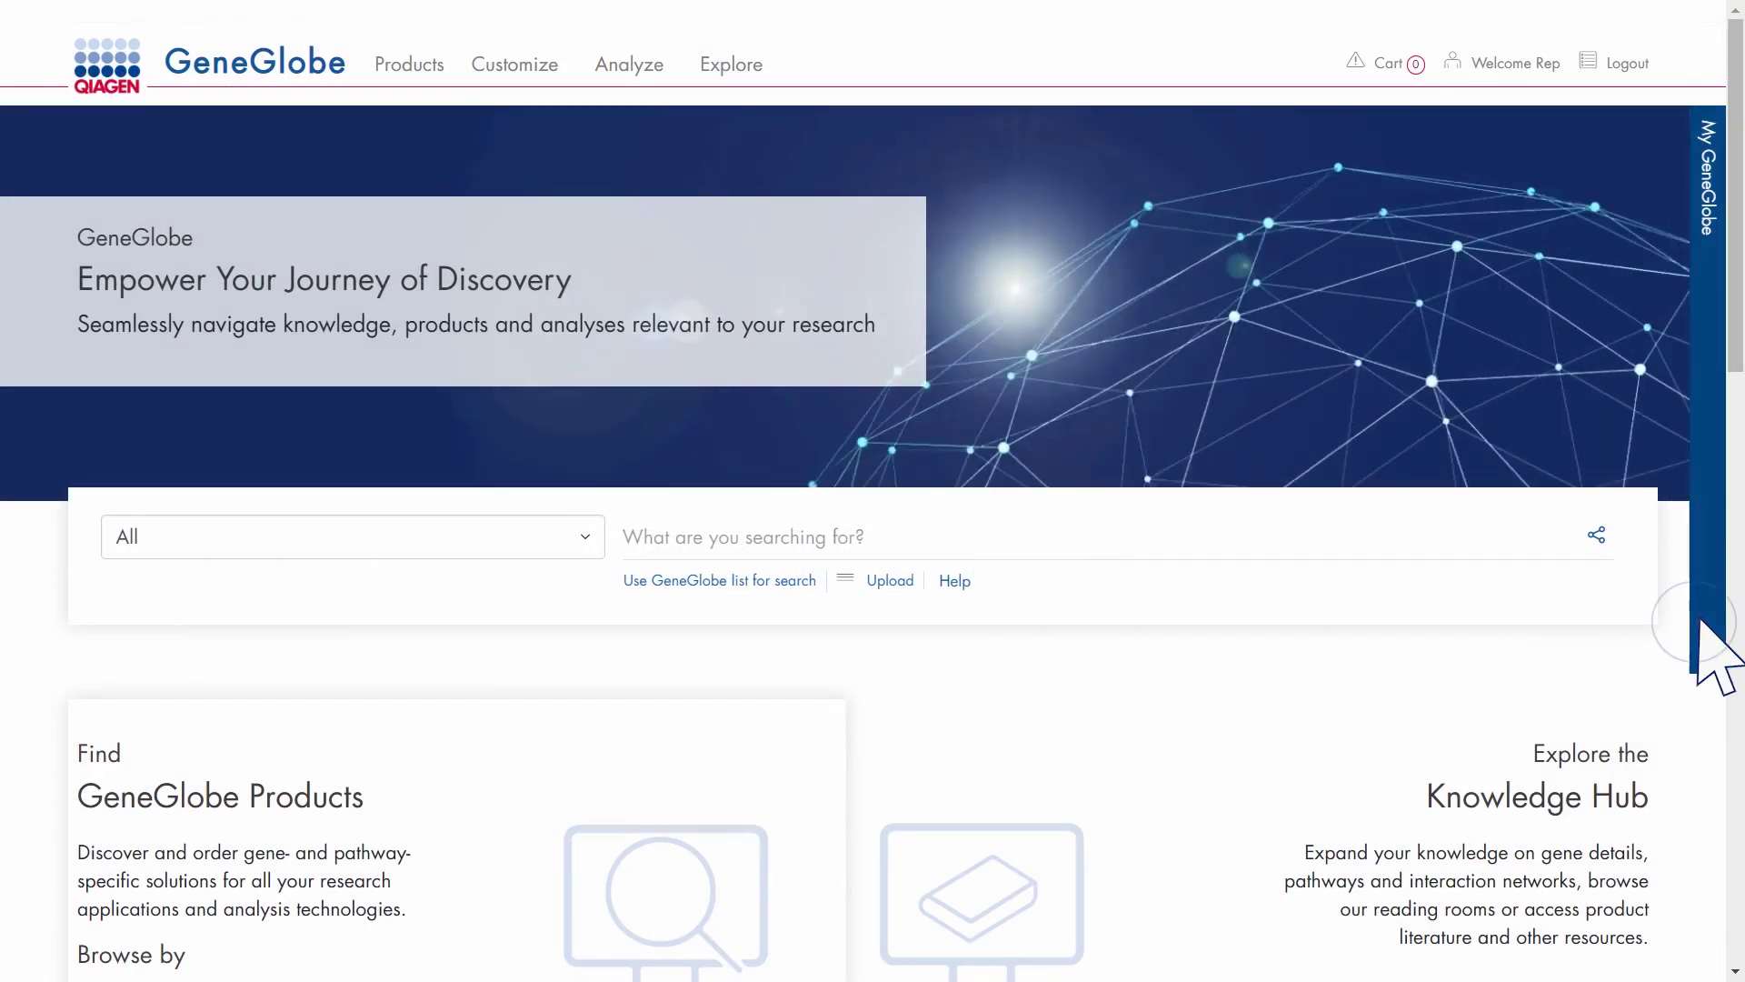
# Expand the My GeneGlobe dashboard to view recent designs, including the Demo Custom DNA Panel entries
pyautogui.click(1708, 650)
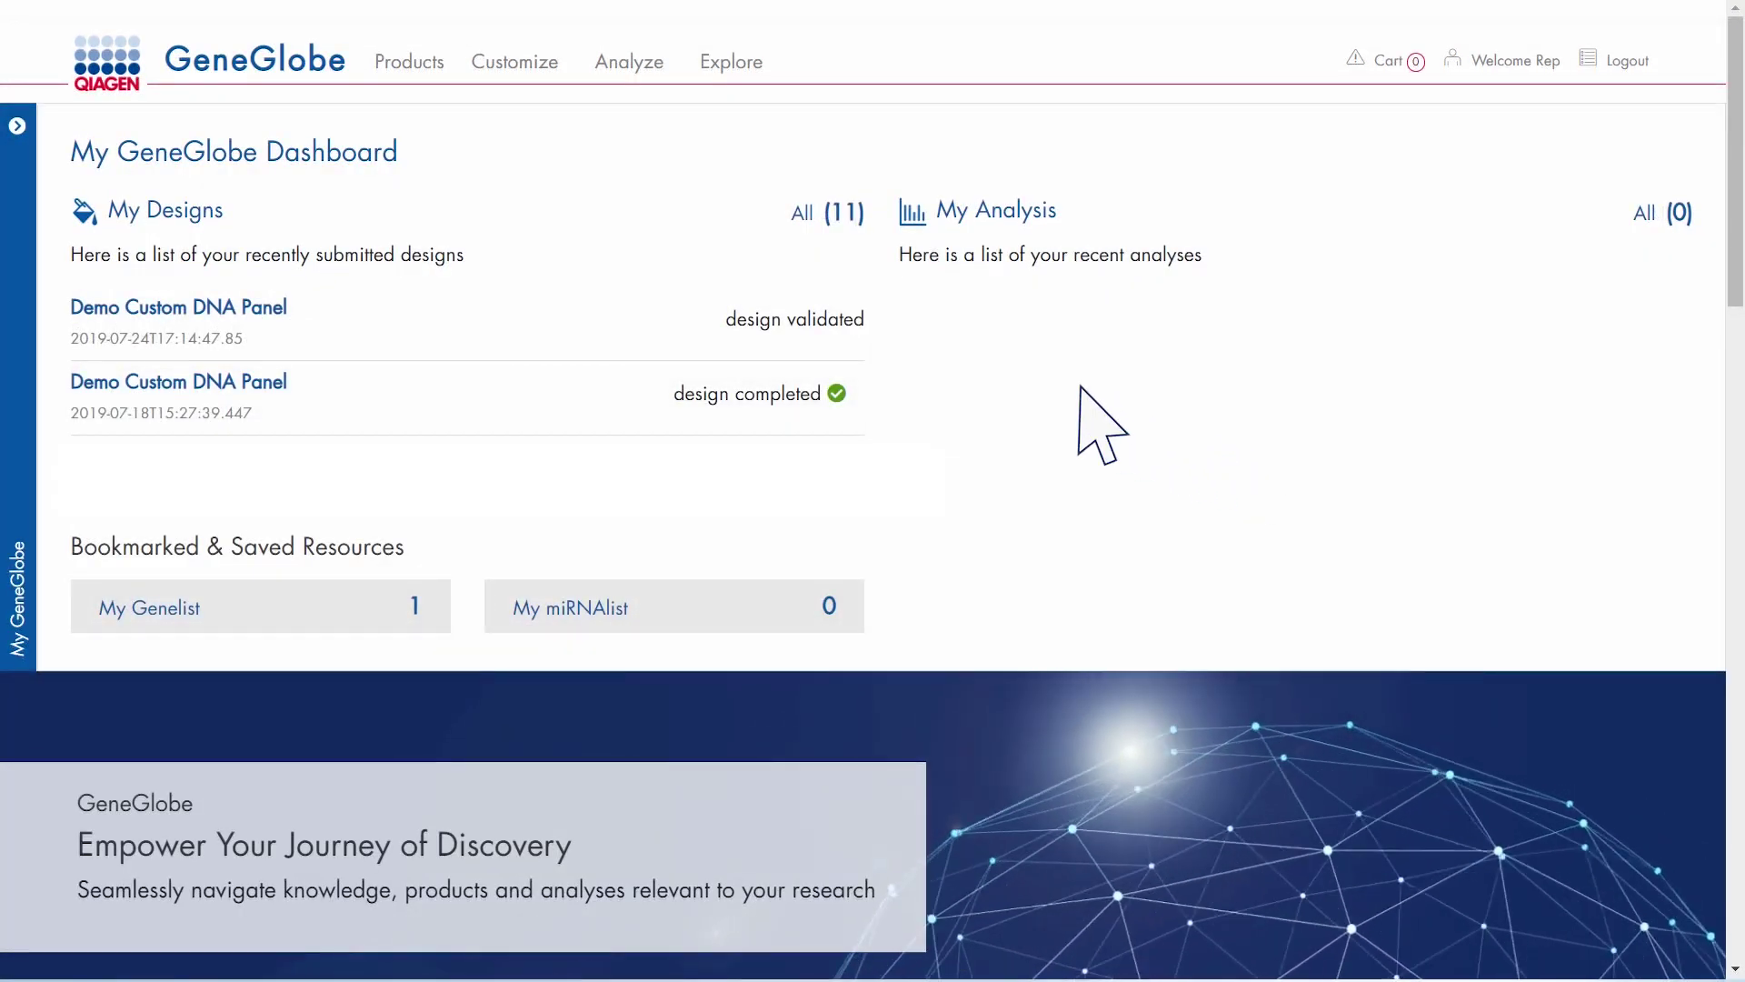